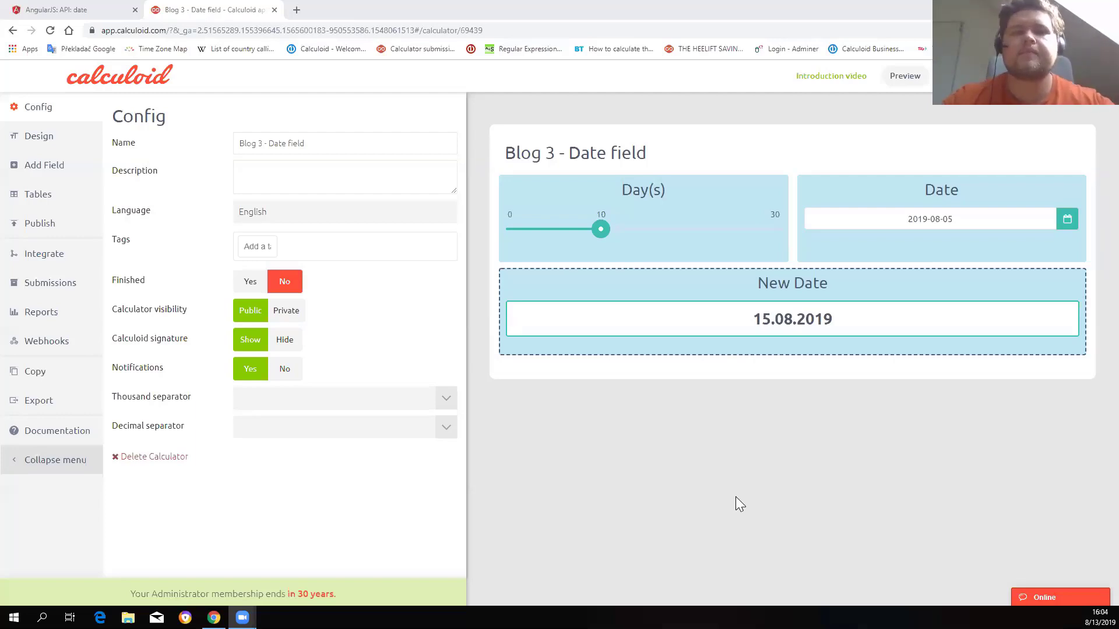
- Open the Date field's settings for editing and bring up its calendar
{"action": "mouse_move", "coordinate": [987, 220]}
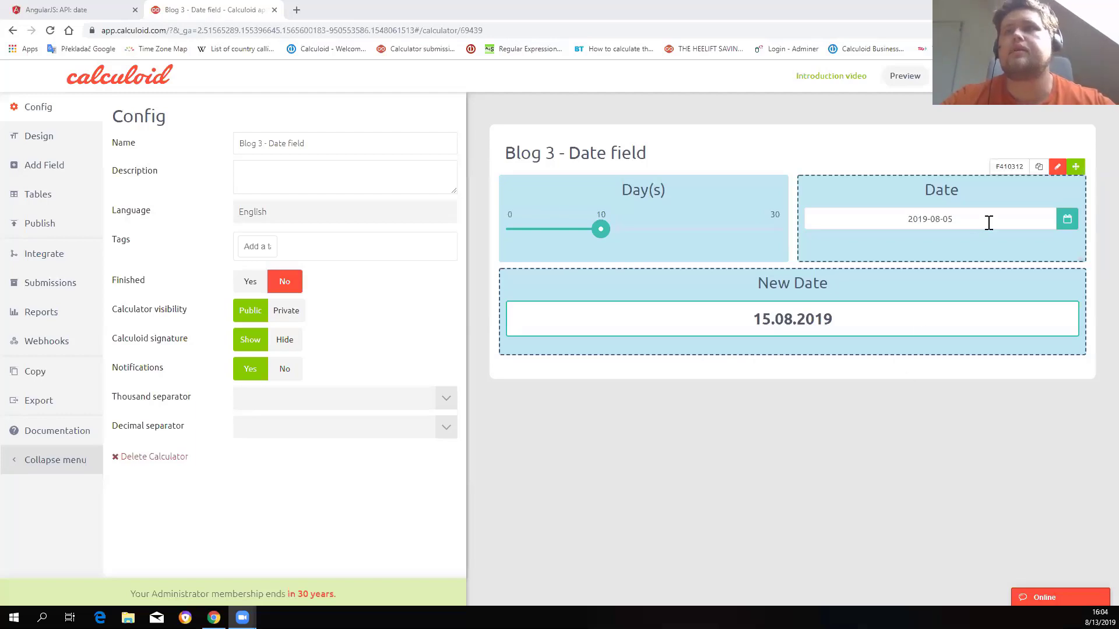
{"action": "left_click", "coordinate": [1057, 168]}
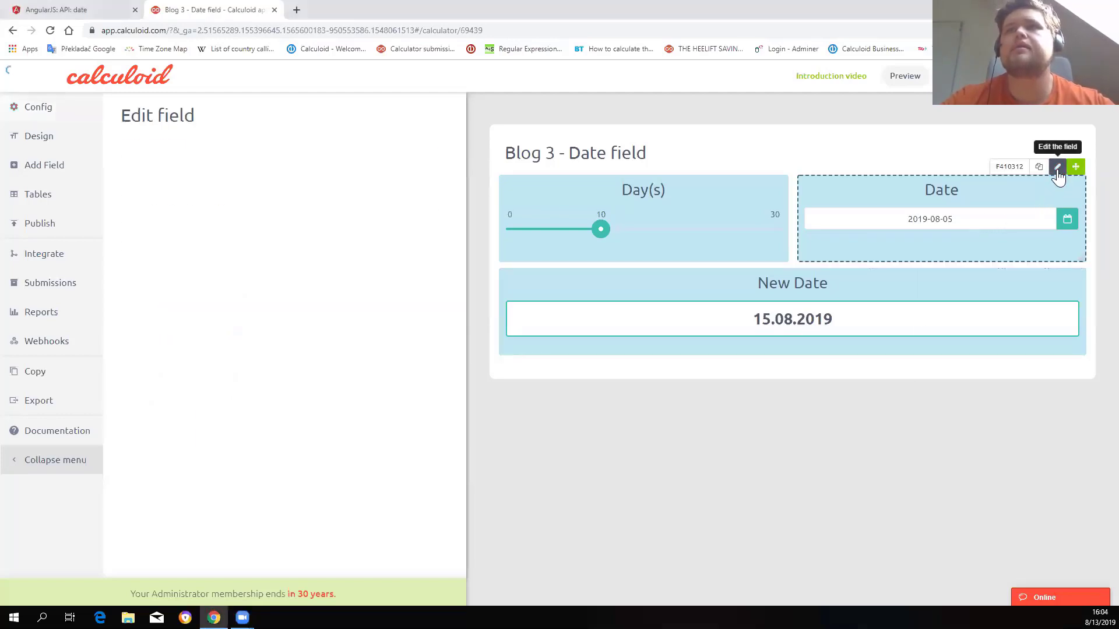
{"action": "left_click", "coordinate": [1065, 220]}
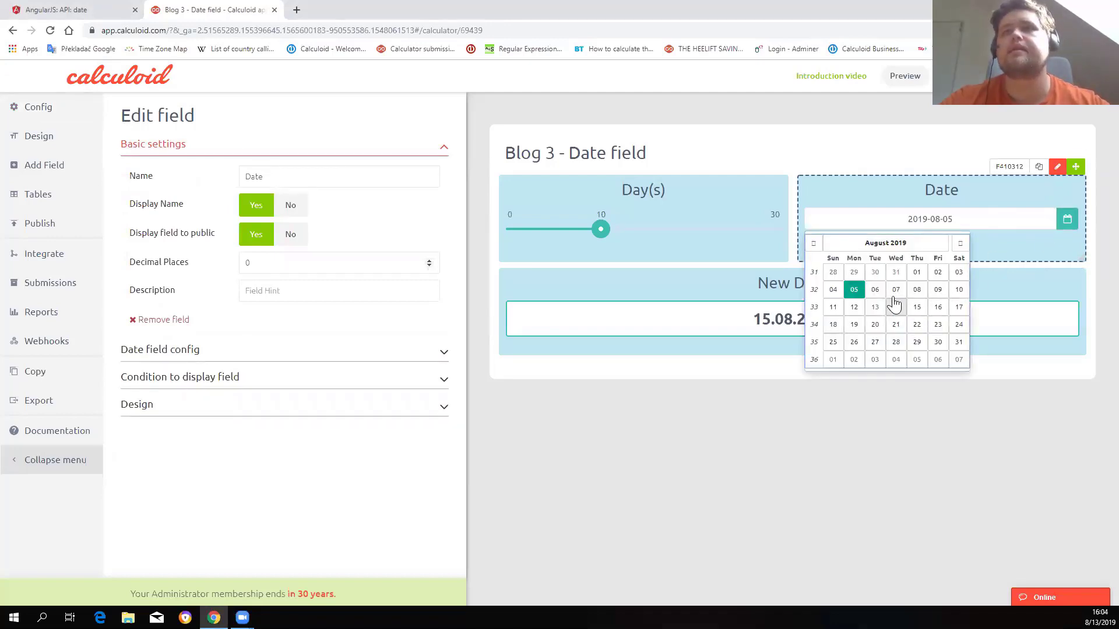
- Page the Date field's calendar forward into early 2020 and back, and pick 1 August 2019
{"action": "left_click", "coordinate": [960, 243]}
{"action": "left_click", "coordinate": [814, 243]}
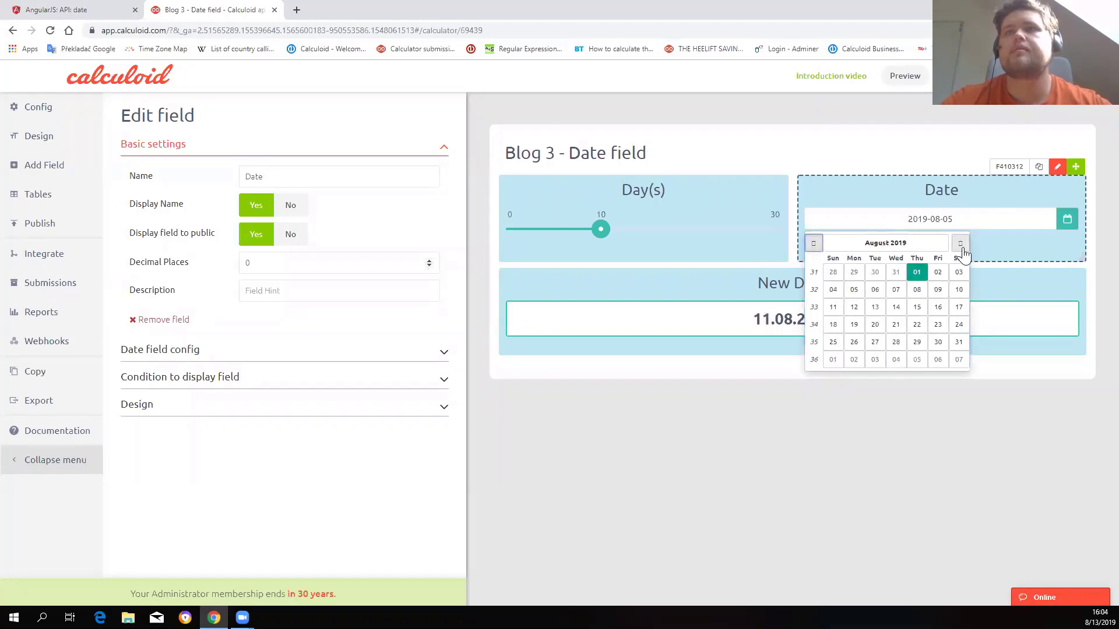
{"action": "left_click", "coordinate": [961, 246]}
{"action": "left_click", "coordinate": [961, 246]}
{"action": "left_click", "coordinate": [961, 246]}
{"action": "left_click", "coordinate": [961, 246]}
{"action": "left_click", "coordinate": [961, 246]}
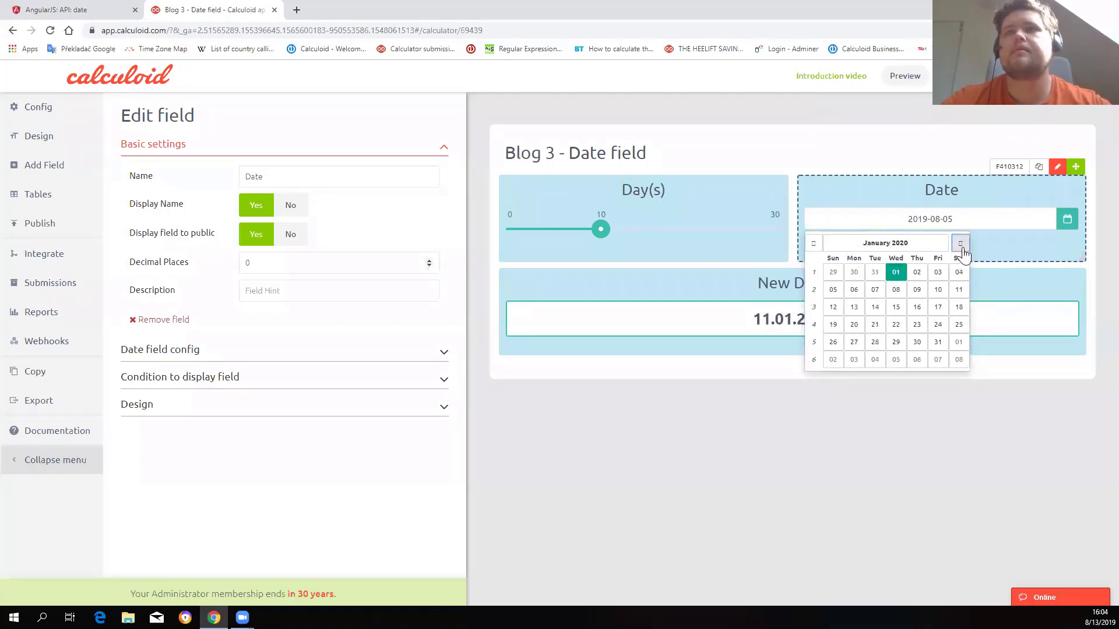
{"action": "left_click", "coordinate": [961, 245]}
{"action": "left_click", "coordinate": [814, 243]}
{"action": "left_click", "coordinate": [813, 243]}
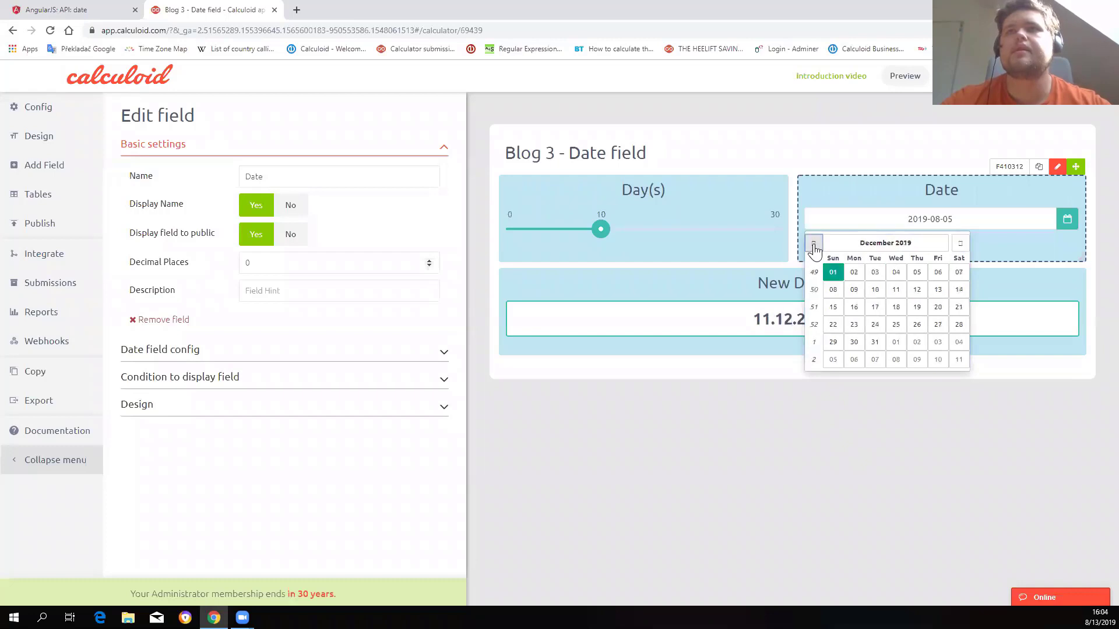
{"action": "left_click", "coordinate": [814, 243]}
{"action": "left_click", "coordinate": [814, 243]}
{"action": "left_click", "coordinate": [813, 245]}
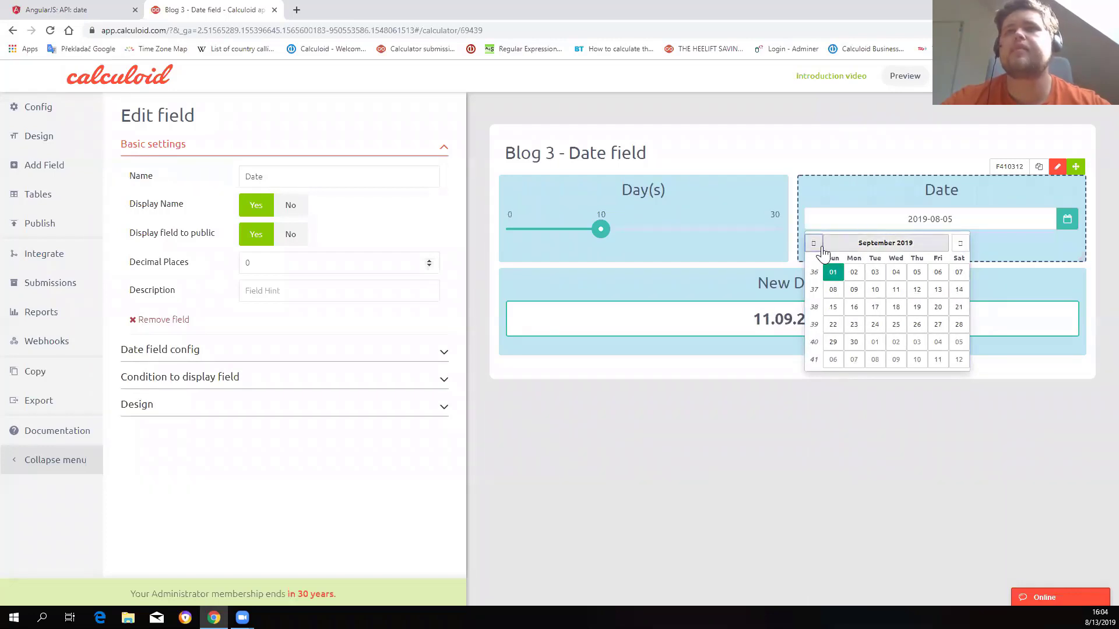
{"action": "left_click", "coordinate": [813, 245]}
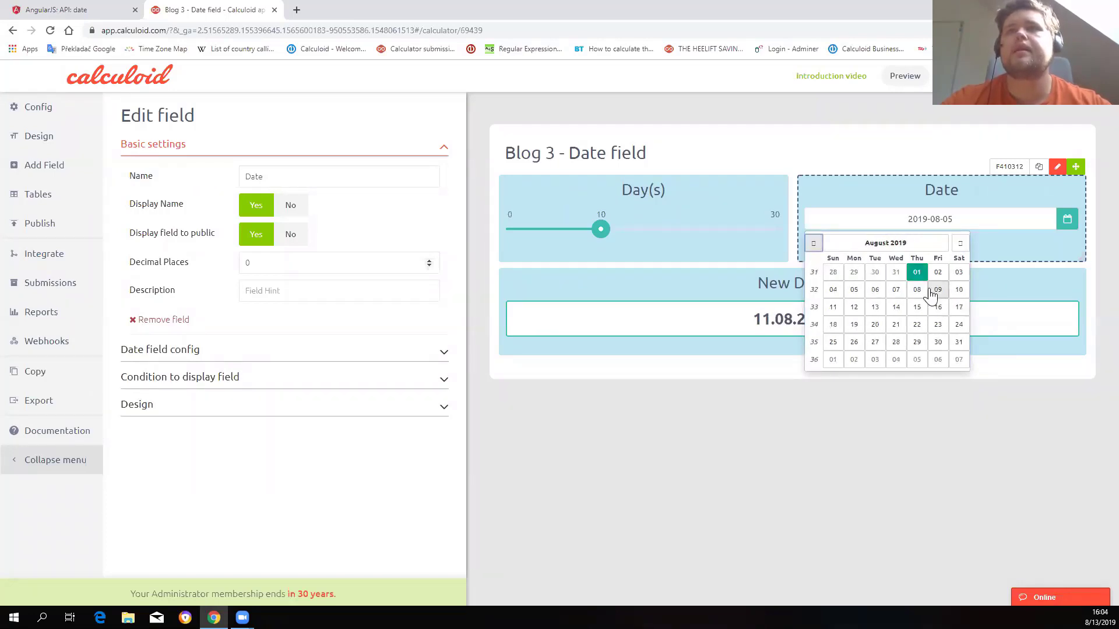
{"action": "left_click", "coordinate": [916, 272]}
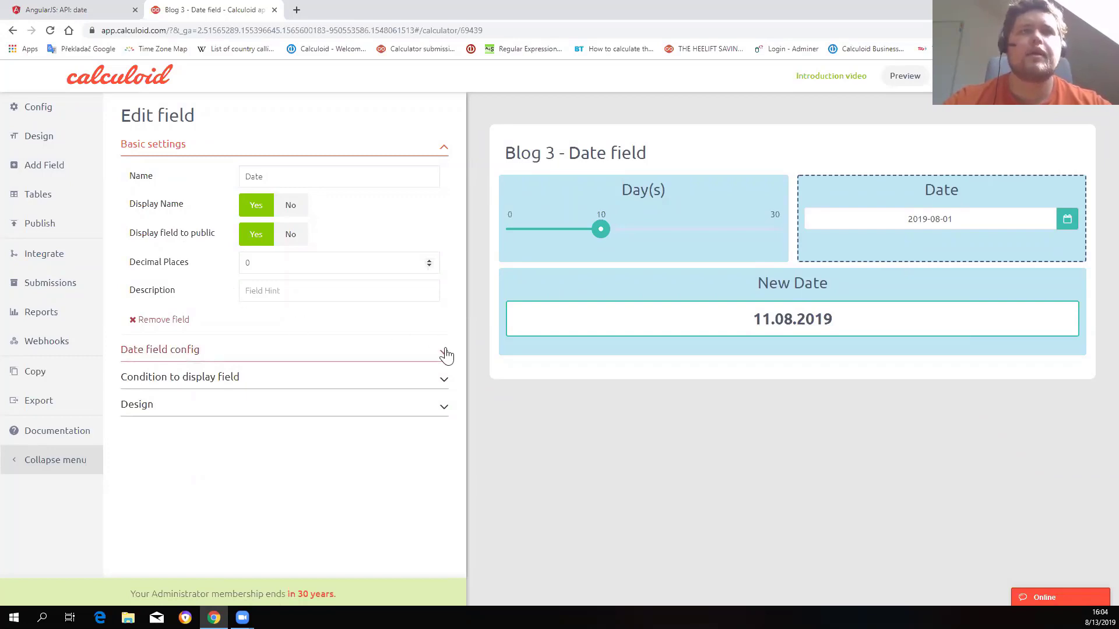
- Expand the Date field's configuration and set its date format to dd.MM.yyyy
{"action": "left_click", "coordinate": [198, 354]}
{"action": "scroll", "coordinate": [318, 302], "scroll_direction": "down", "scroll_amount": 1}
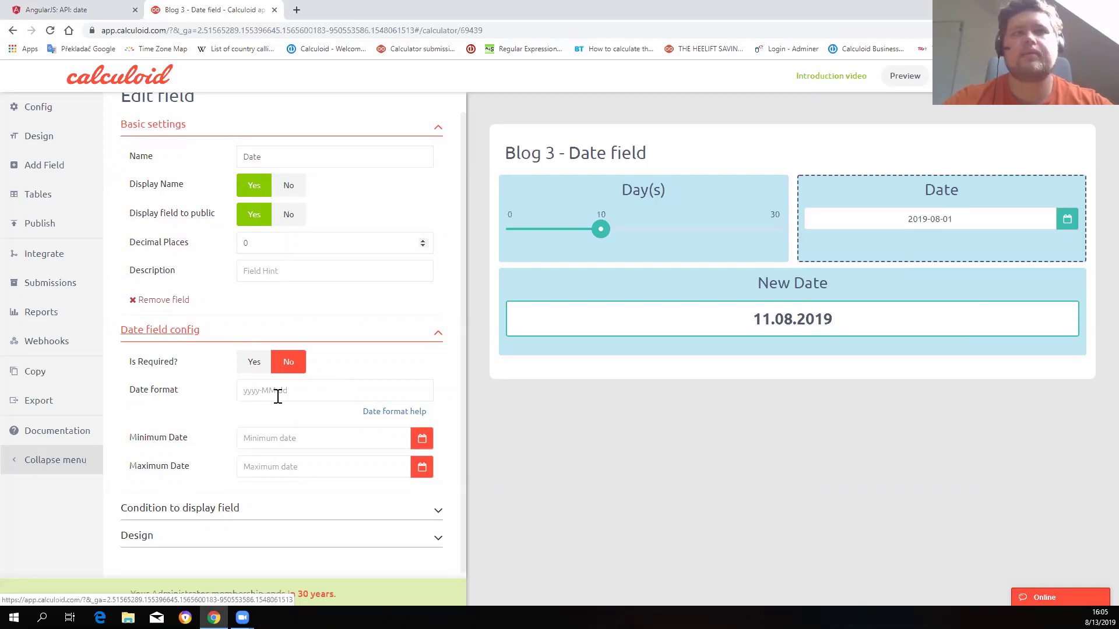
{"action": "left_click", "coordinate": [278, 397]}
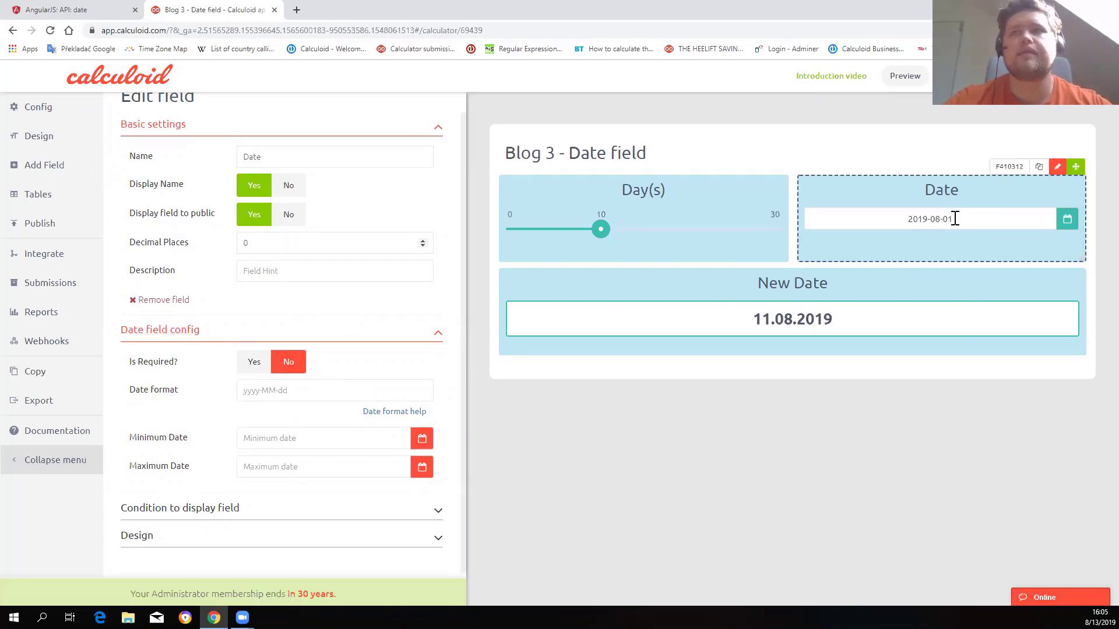
{"action": "left_click_drag", "start_coordinate": [954, 219], "coordinate": [859, 241]}
{"action": "left_click", "coordinate": [264, 394]}
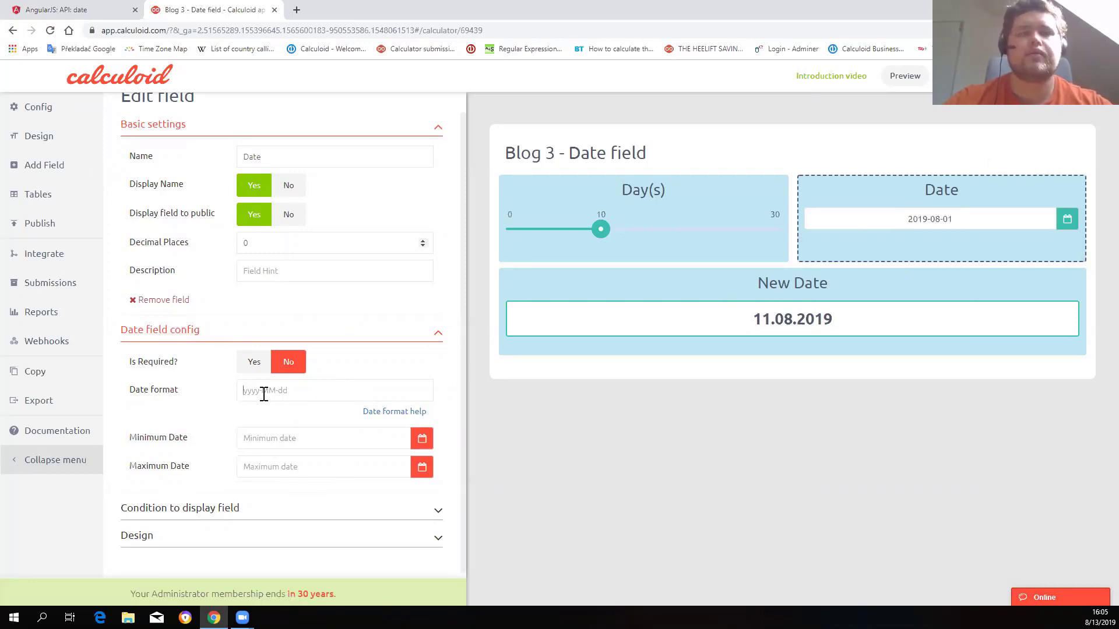
{"action": "type", "text": "dd"}
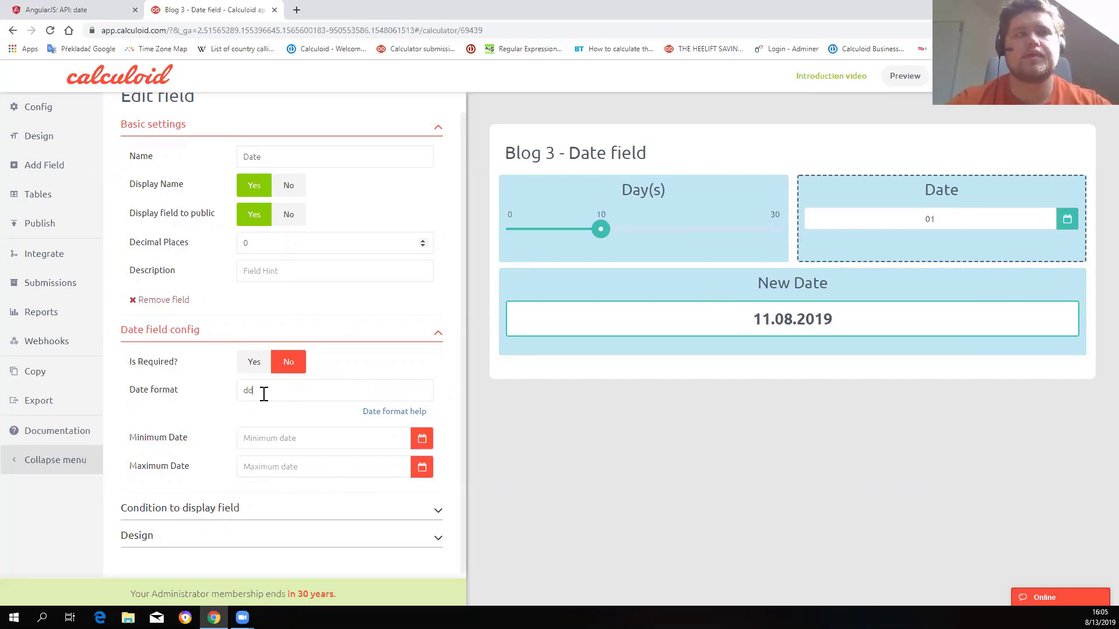
{"action": "type", "text": ".MM.yy"}
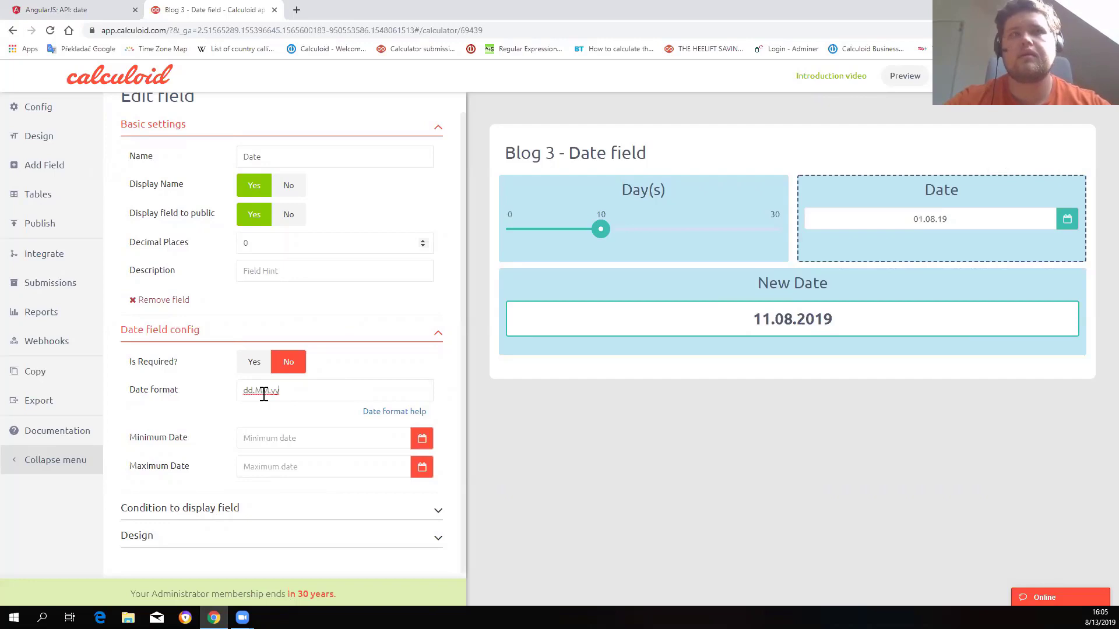
{"action": "type", "text": "yy"}
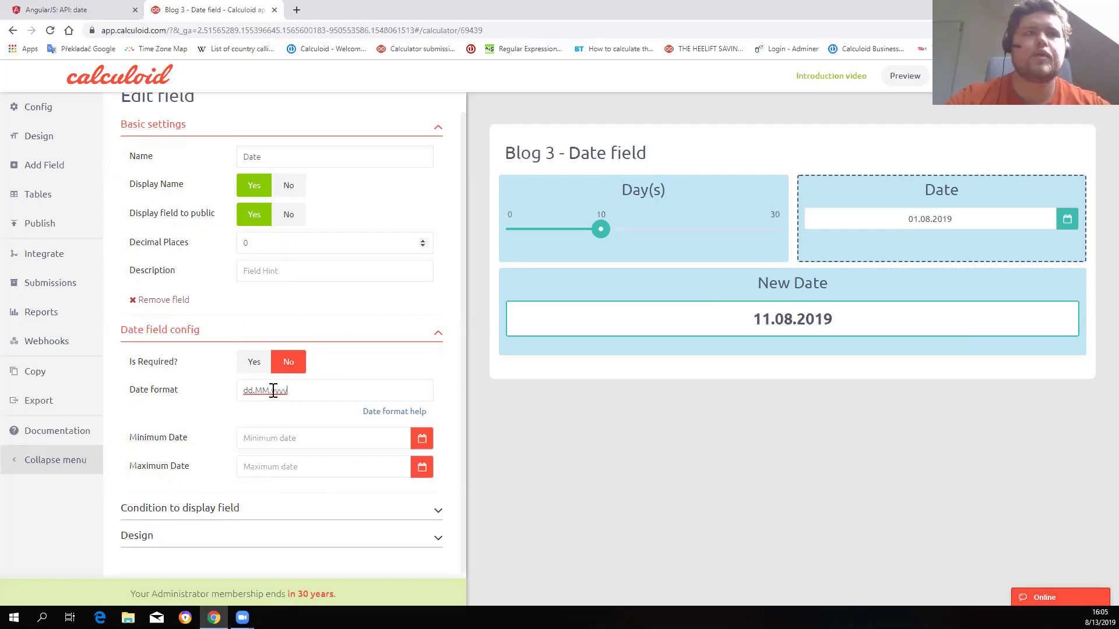
- Change the Date field's format to MM.dd.yyyy and check the date in the calculator preview and its calendar
{"action": "left_click_drag", "start_coordinate": [272, 391], "coordinate": [235, 391]}
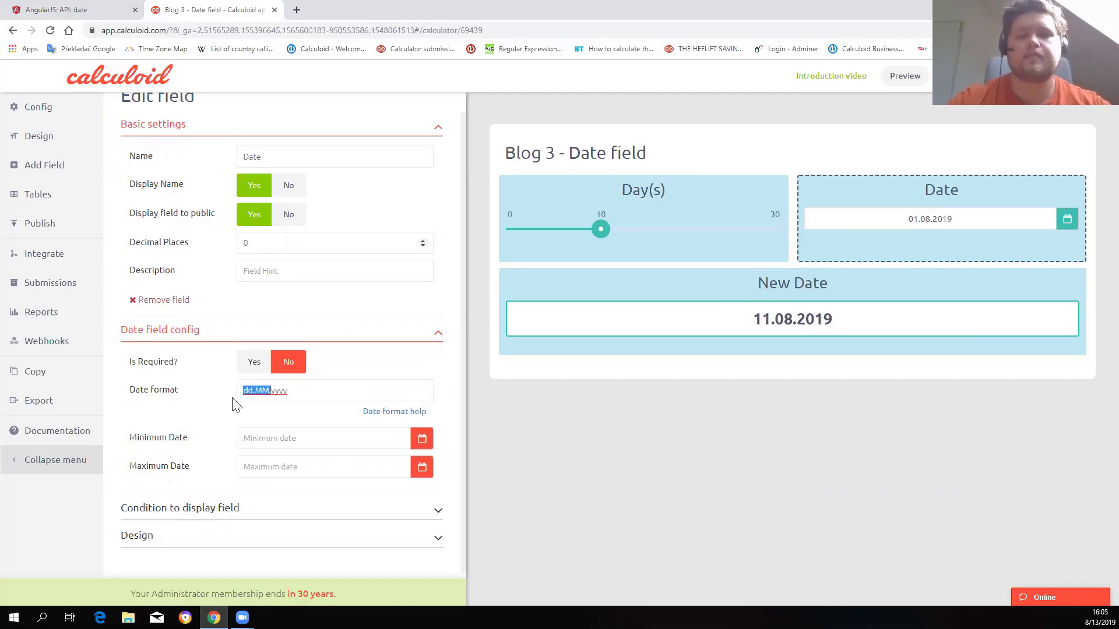
{"action": "type", "text": "MM"}
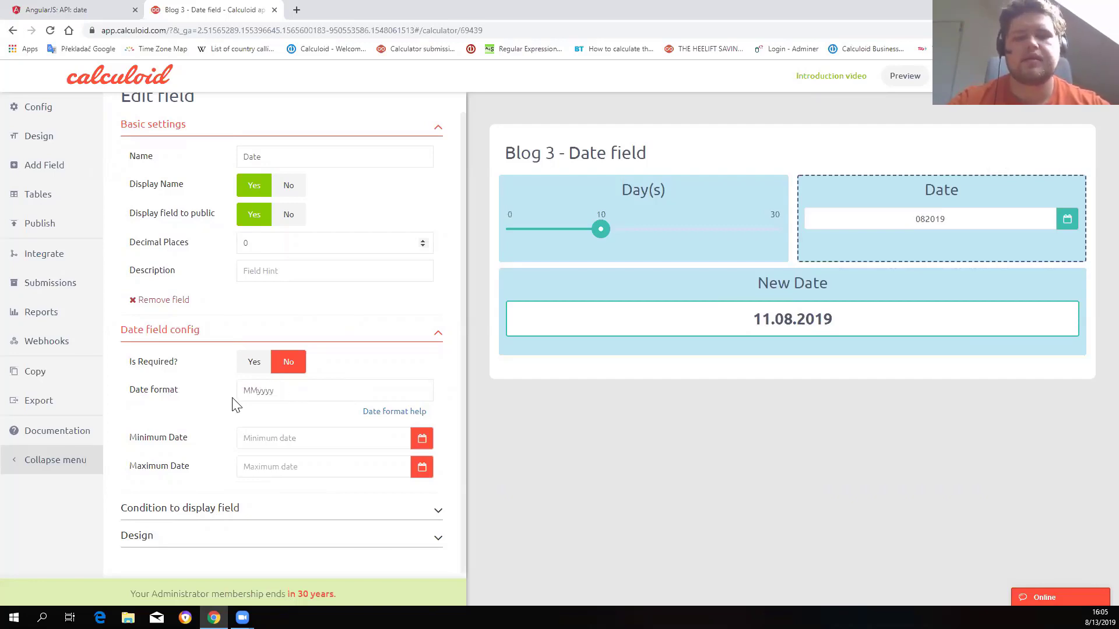
{"action": "type", "text": ".dd."}
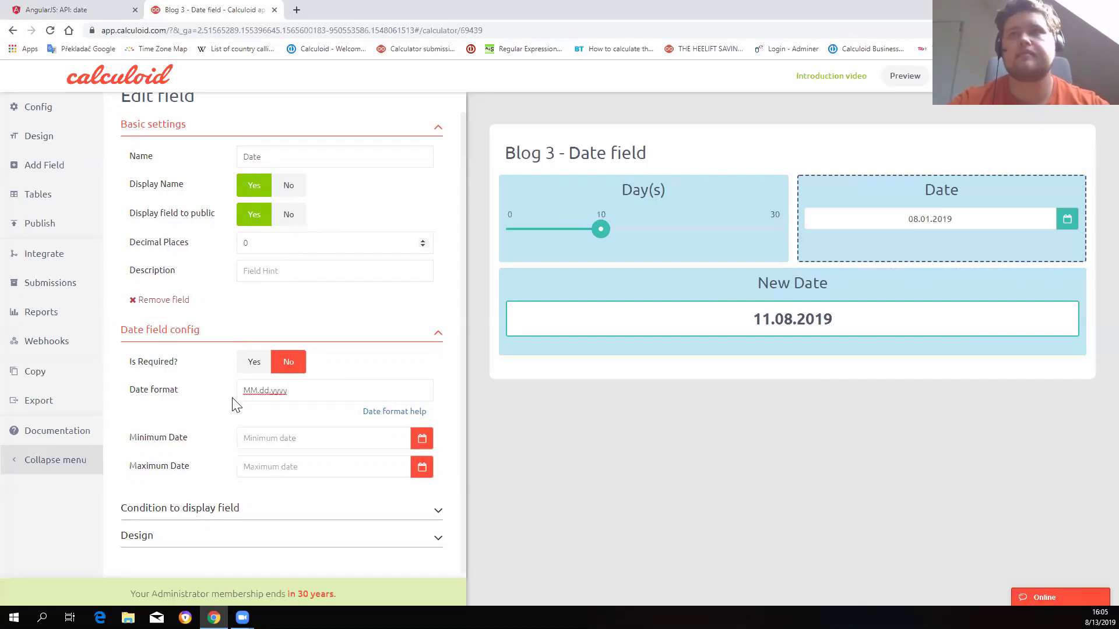
{"action": "left_click", "coordinate": [920, 219]}
{"action": "left_click_drag", "start_coordinate": [919, 217], "coordinate": [953, 215]}
{"action": "left_click", "coordinate": [904, 217]}
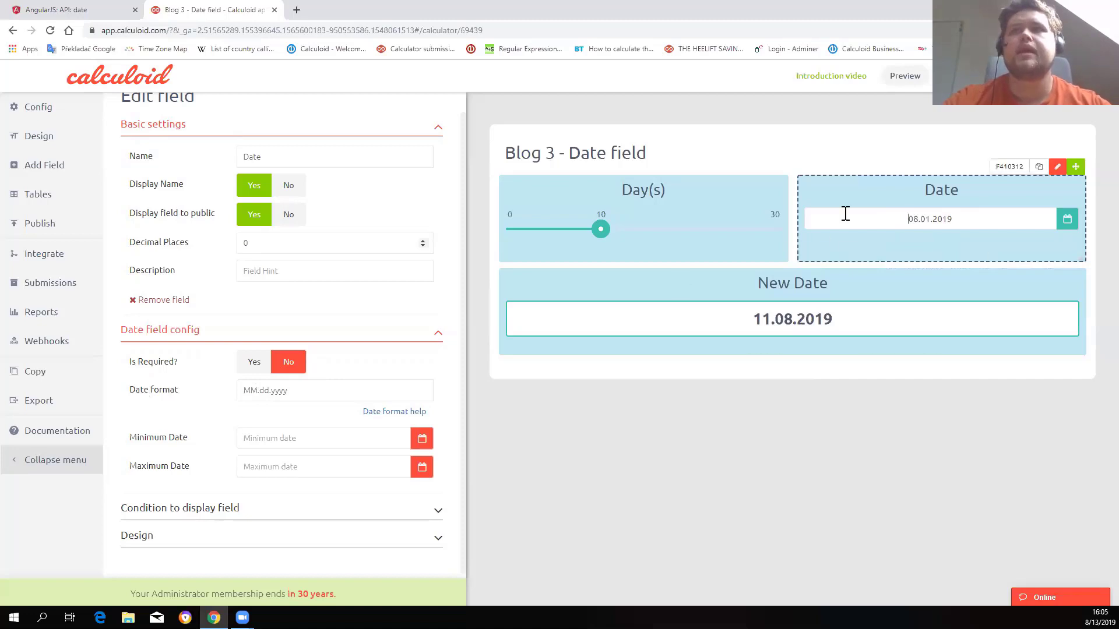
{"action": "left_click", "coordinate": [1068, 219]}
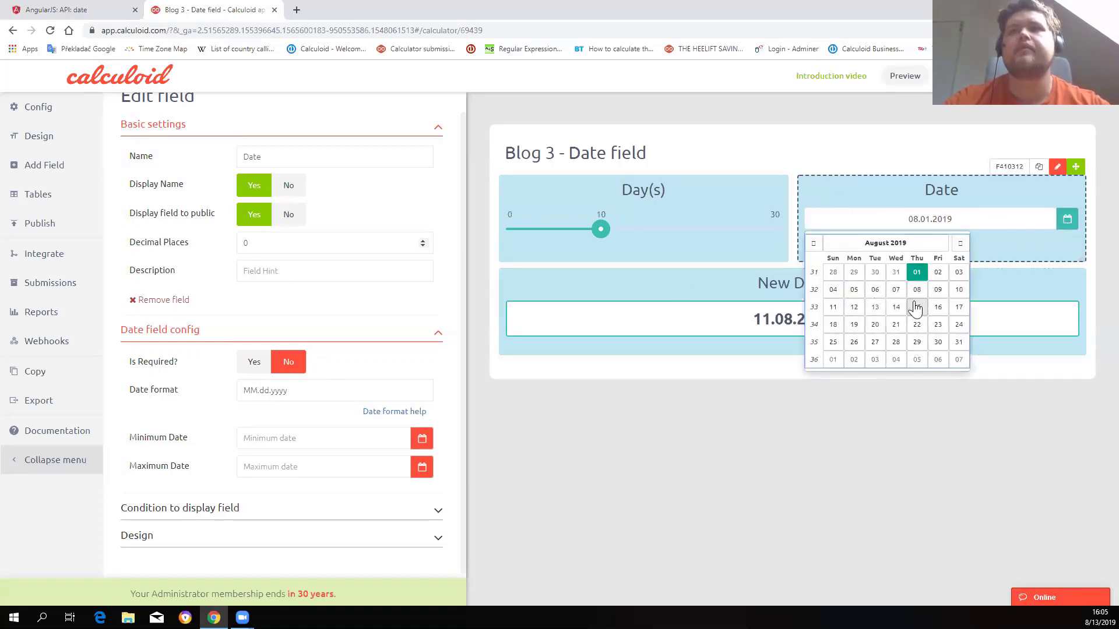
{"action": "left_click", "coordinate": [1039, 218]}
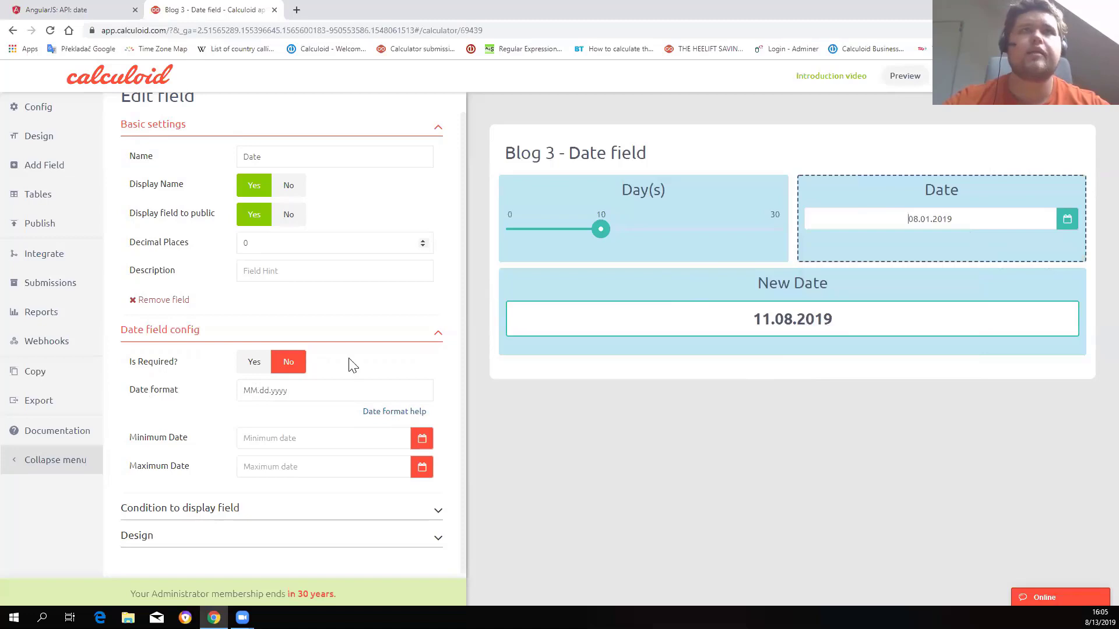
- Switch to the AngularJS date filter documentation, review the available date format elements, and return to the Calculoid calculator
{"action": "left_click", "coordinate": [74, 15]}
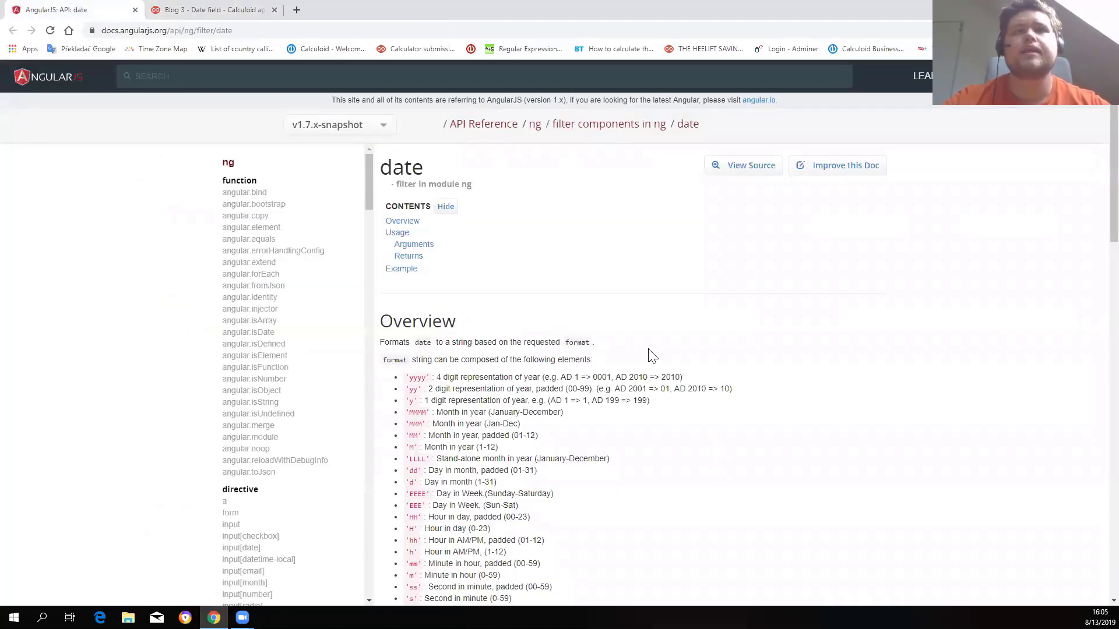
{"action": "scroll", "coordinate": [649, 356], "scroll_direction": "down", "scroll_amount": 3}
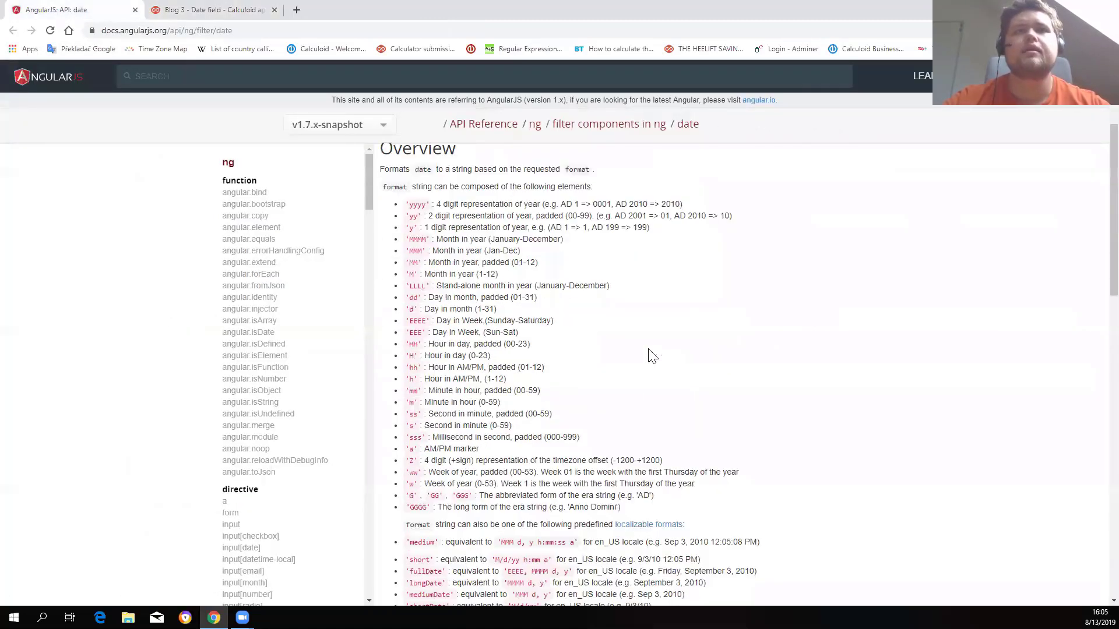
{"action": "double_click", "coordinate": [418, 205]}
{"action": "left_click", "coordinate": [416, 216]}
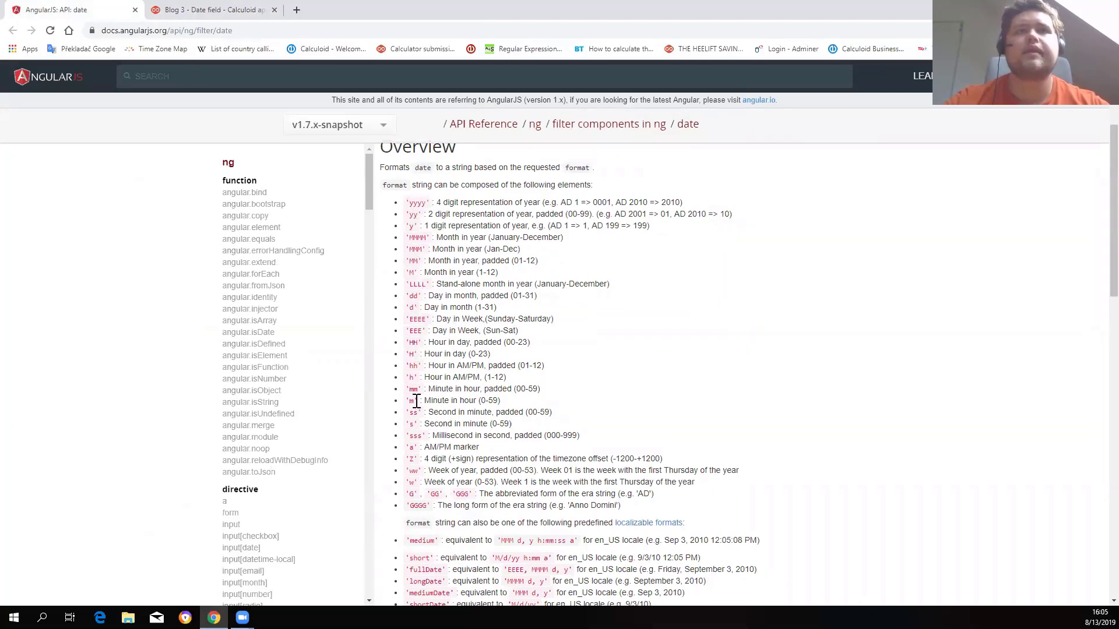
{"action": "scroll", "coordinate": [497, 366], "scroll_direction": "down", "scroll_amount": 2}
{"action": "scroll", "coordinate": [493, 368], "scroll_direction": "up", "scroll_amount": 2}
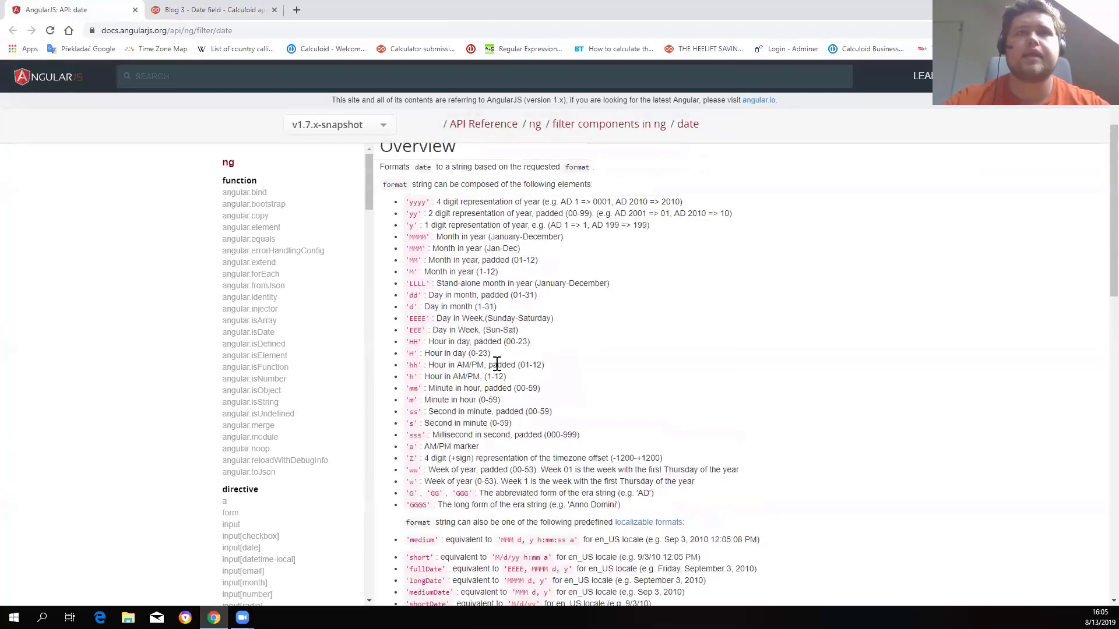
{"action": "left_click", "coordinate": [185, 11]}
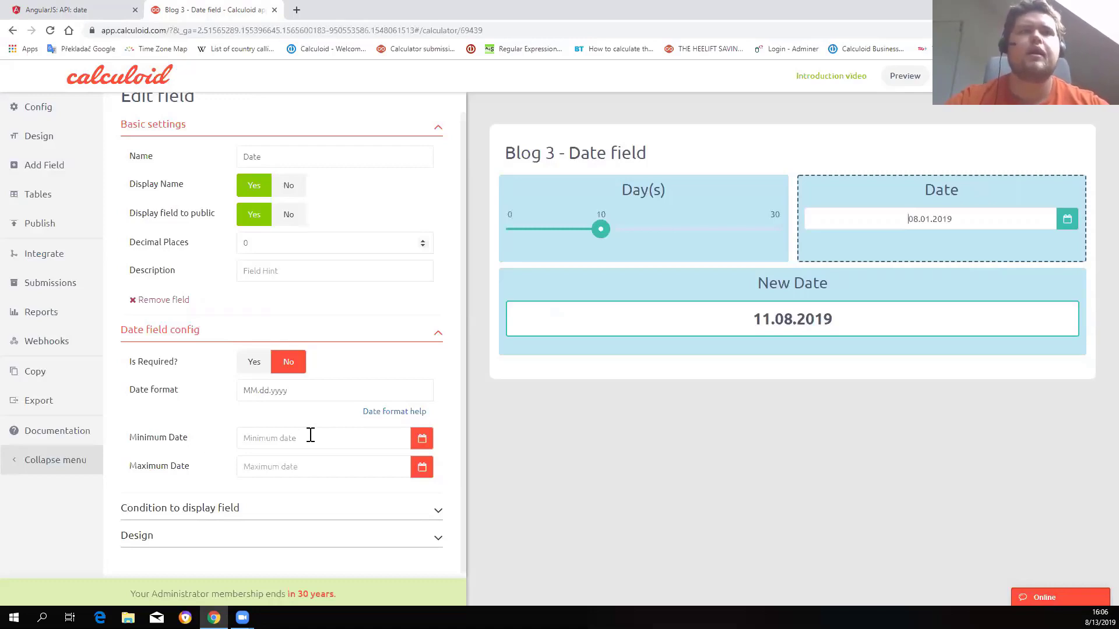
- Collapse the Date field's configuration and look through its display condition and design settings
{"action": "left_click", "coordinate": [440, 335]}
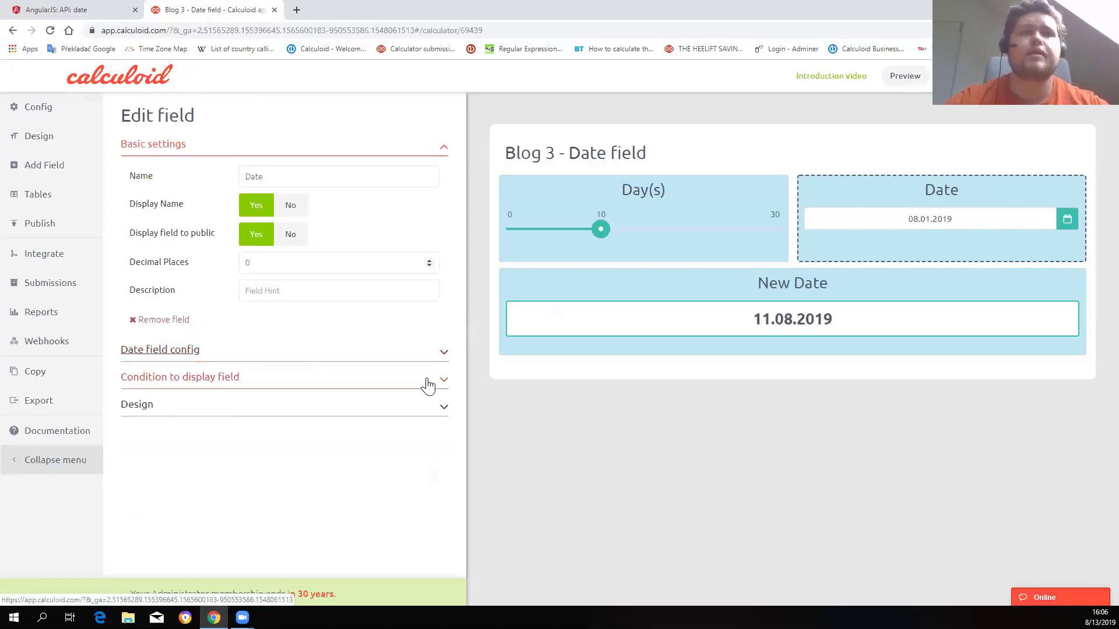
{"action": "left_click", "coordinate": [427, 384]}
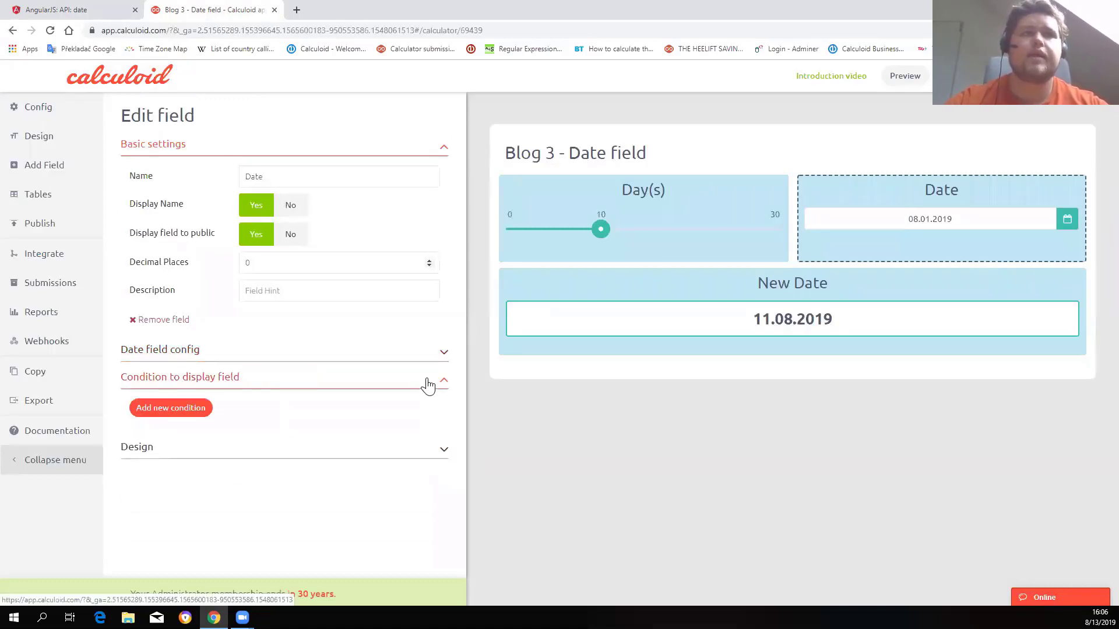
{"action": "left_click", "coordinate": [428, 384]}
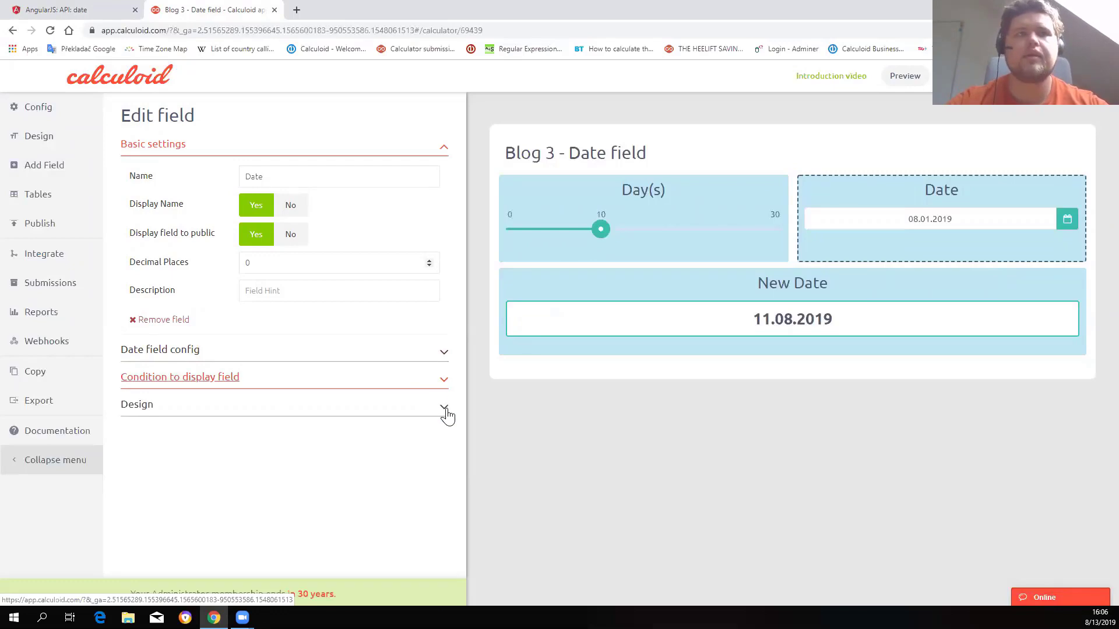
{"action": "left_click", "coordinate": [443, 405]}
{"action": "scroll", "coordinate": [443, 404], "scroll_direction": "down", "scroll_amount": 7}
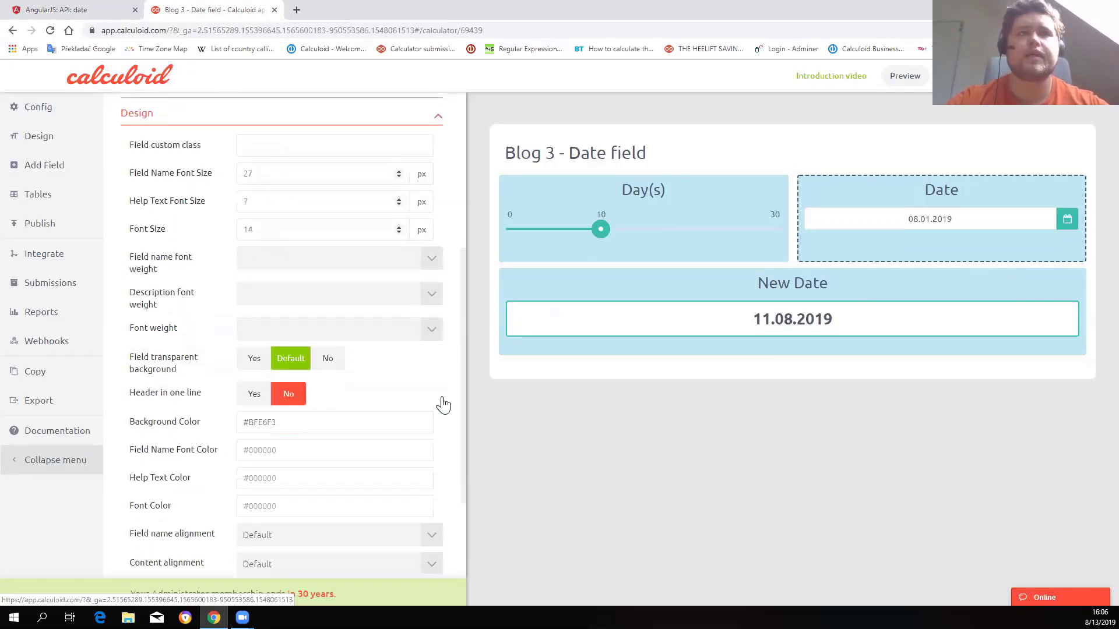
{"action": "scroll", "coordinate": [443, 403], "scroll_direction": "up", "scroll_amount": 6}
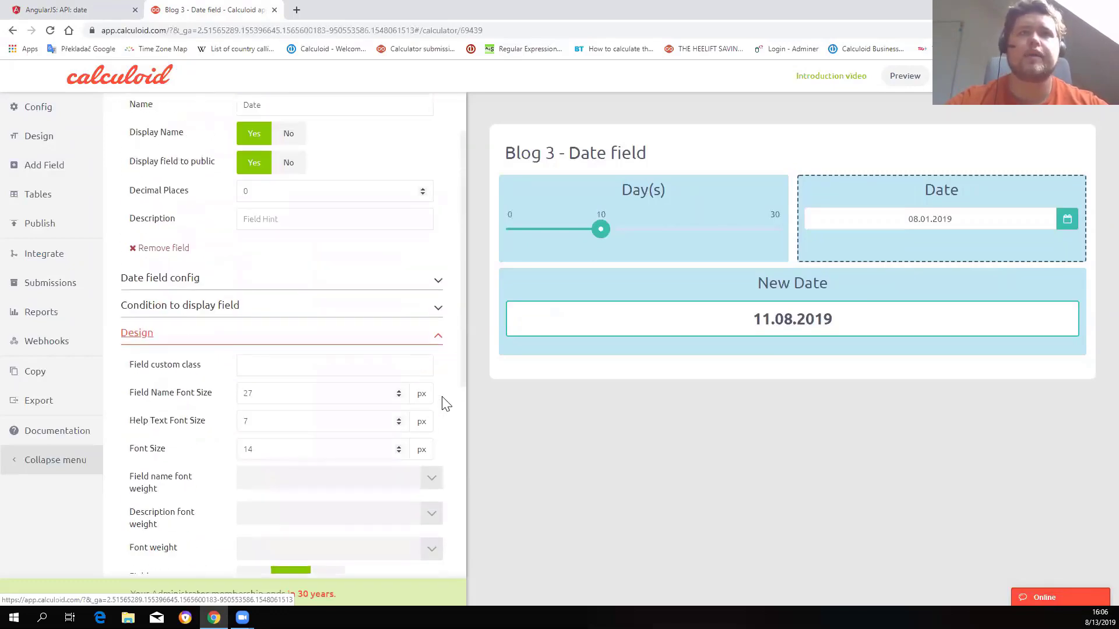
{"action": "left_click", "coordinate": [438, 344]}
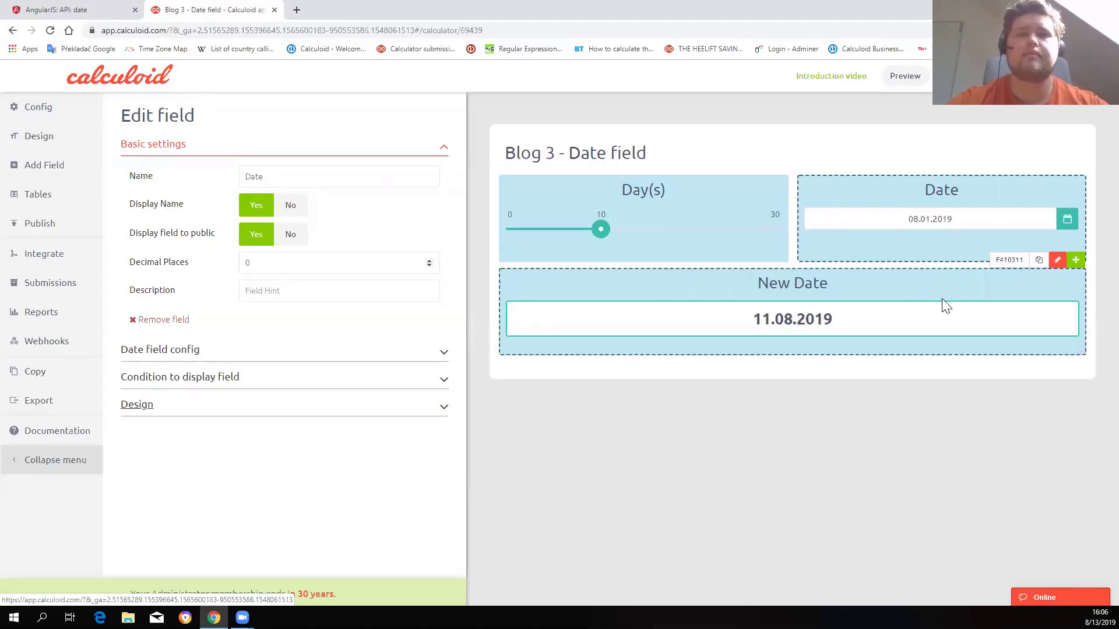
- Open the New Date field's settings and examine the formula that calculates its date
{"action": "left_click", "coordinate": [1057, 262]}
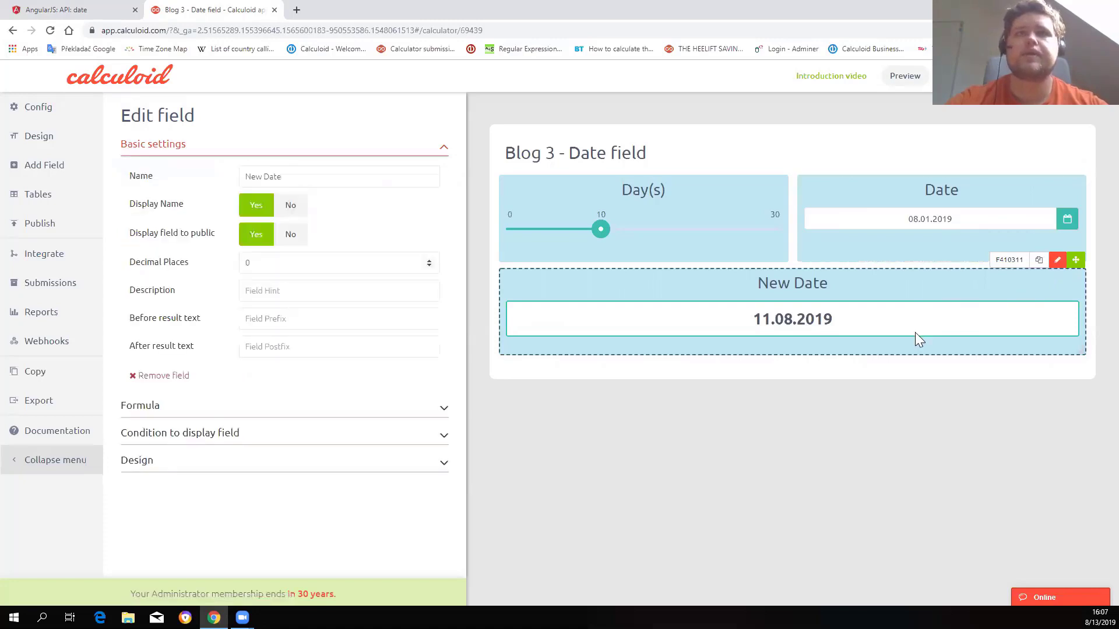
{"action": "left_click", "coordinate": [438, 406]}
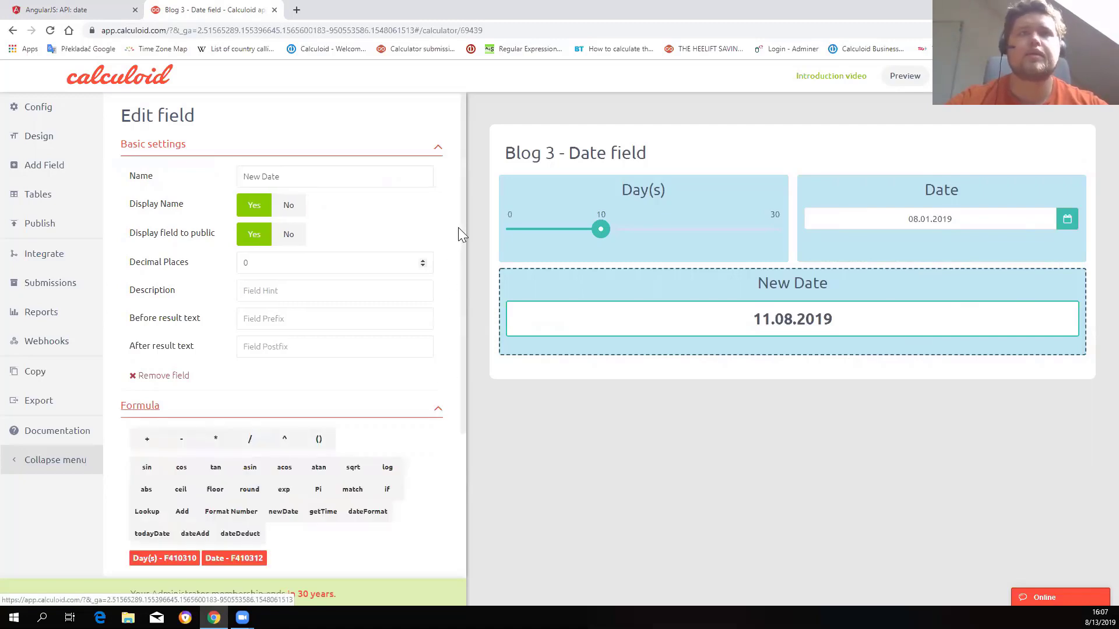
{"action": "left_click_drag", "start_coordinate": [463, 215], "coordinate": [463, 346]}
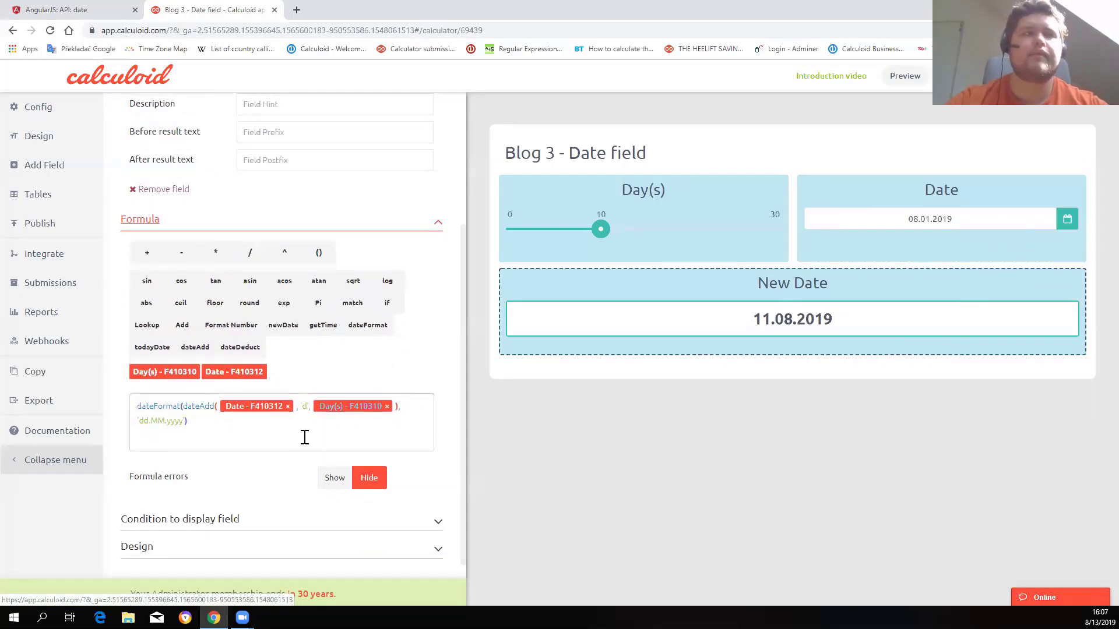
- Delete the entire existing formula of the New Date field
{"action": "scroll", "coordinate": [233, 430], "scroll_direction": "down", "scroll_amount": 1}
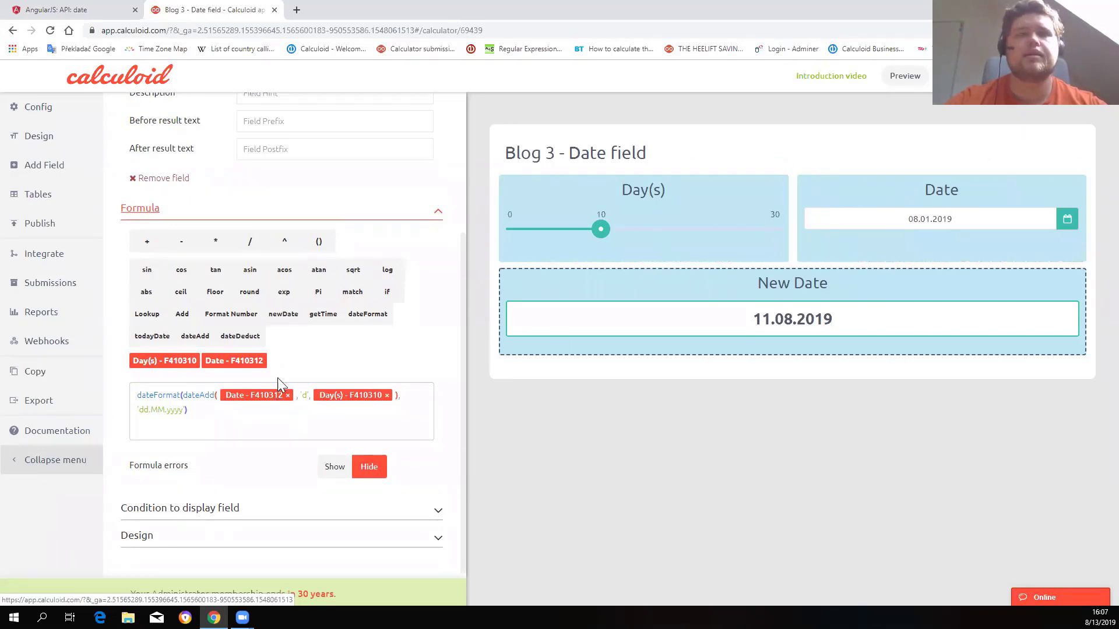
{"action": "left_click_drag", "start_coordinate": [195, 411], "coordinate": [132, 392]}
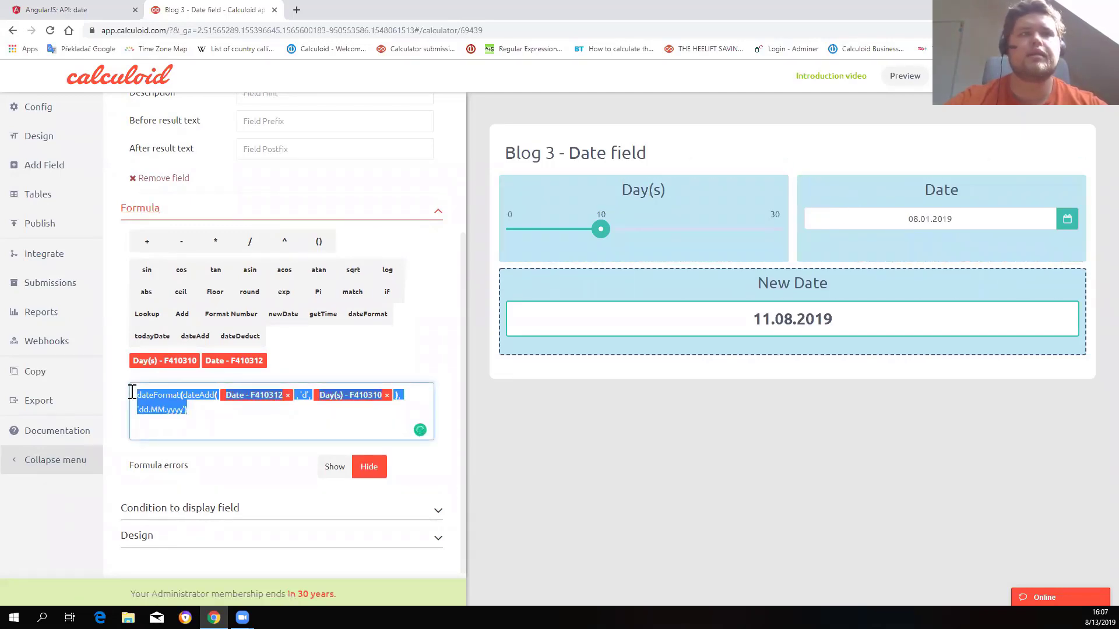
{"action": "key", "text": "BackSpace"}
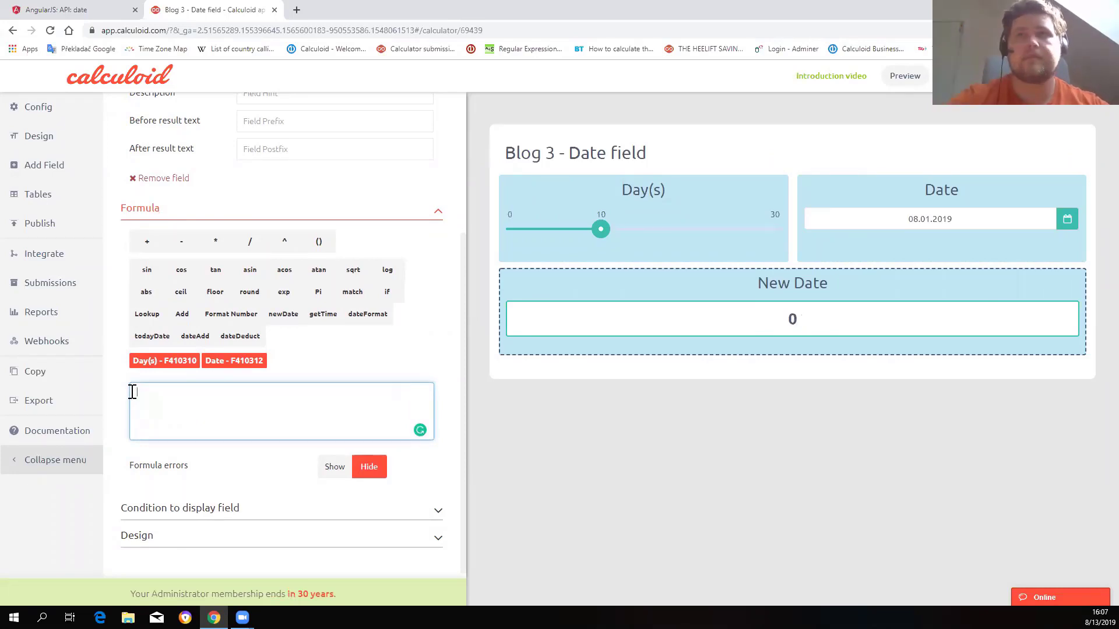
{"action": "left_click", "coordinate": [919, 219]}
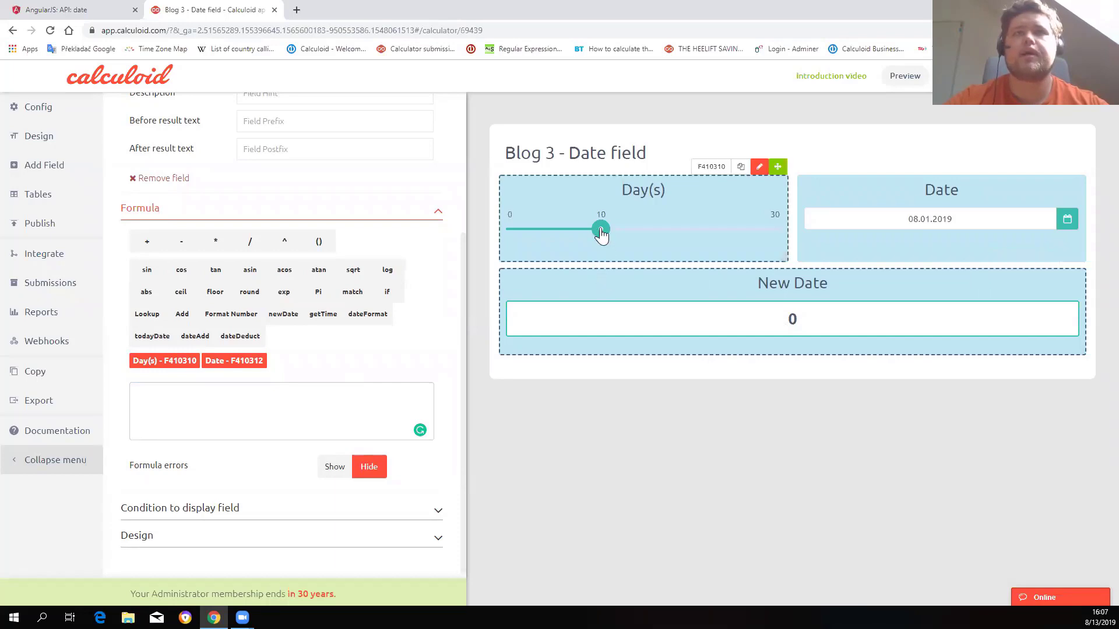
{"action": "mouse_move", "coordinate": [616, 237]}
{"action": "left_mouse_down"}
{"action": "mouse_move", "coordinate": [654, 230]}
{"action": "mouse_move", "coordinate": [600, 233]}
{"action": "left_mouse_up"}
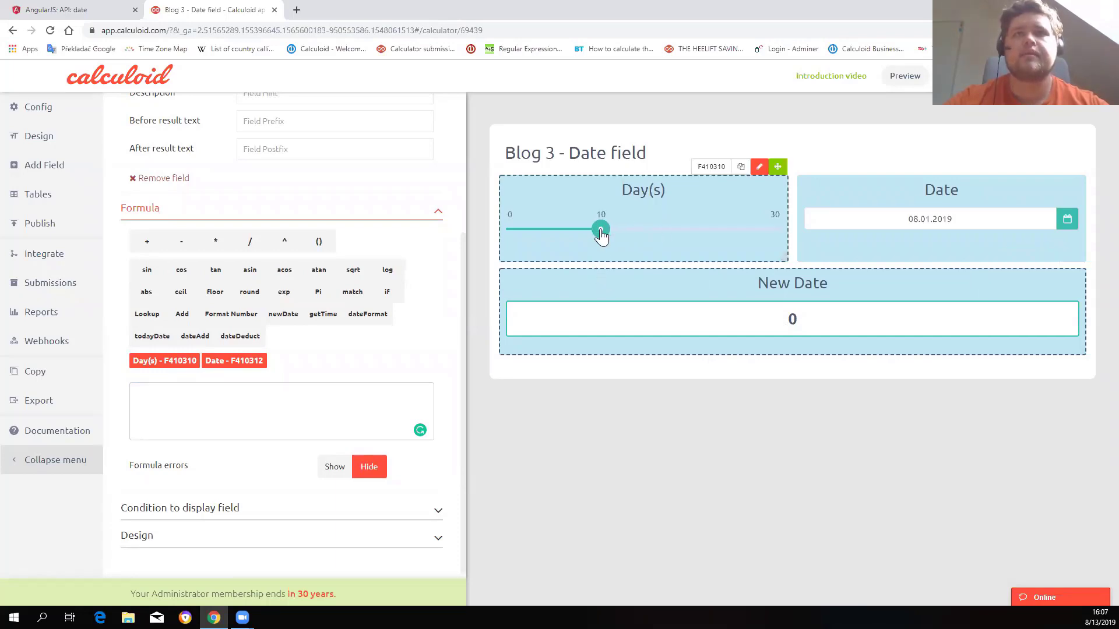
- Insert the dateAdd function into the empty formula and replace its date argument with the Date field (F410312)
{"action": "left_click", "coordinate": [215, 400]}
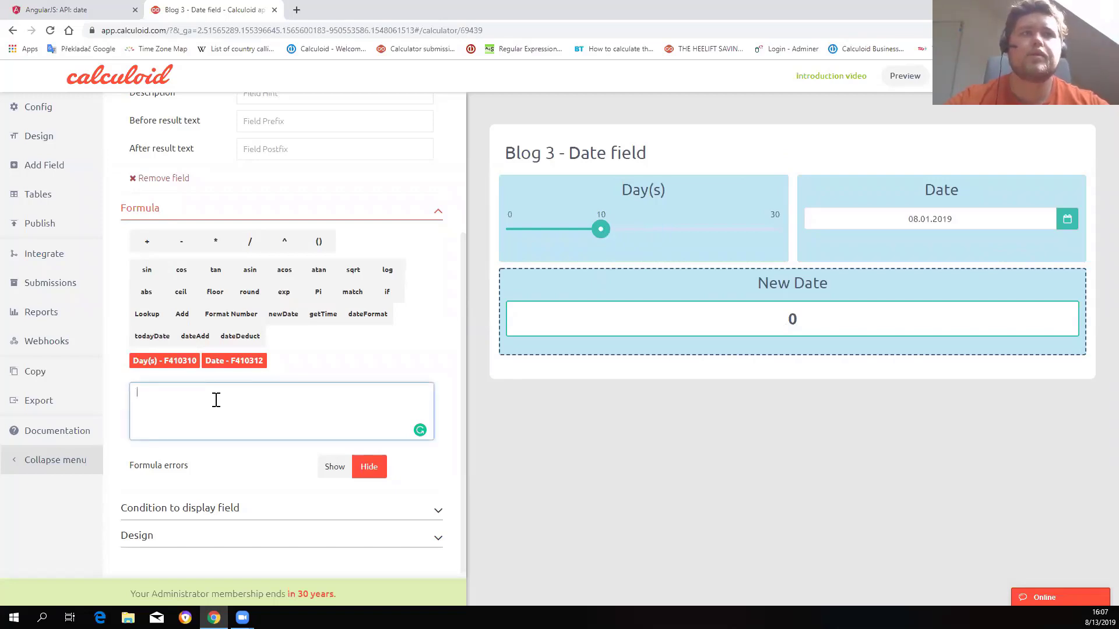
{"action": "left_click", "coordinate": [195, 338]}
{"action": "left_click_drag", "start_coordinate": [172, 392], "coordinate": [188, 392]}
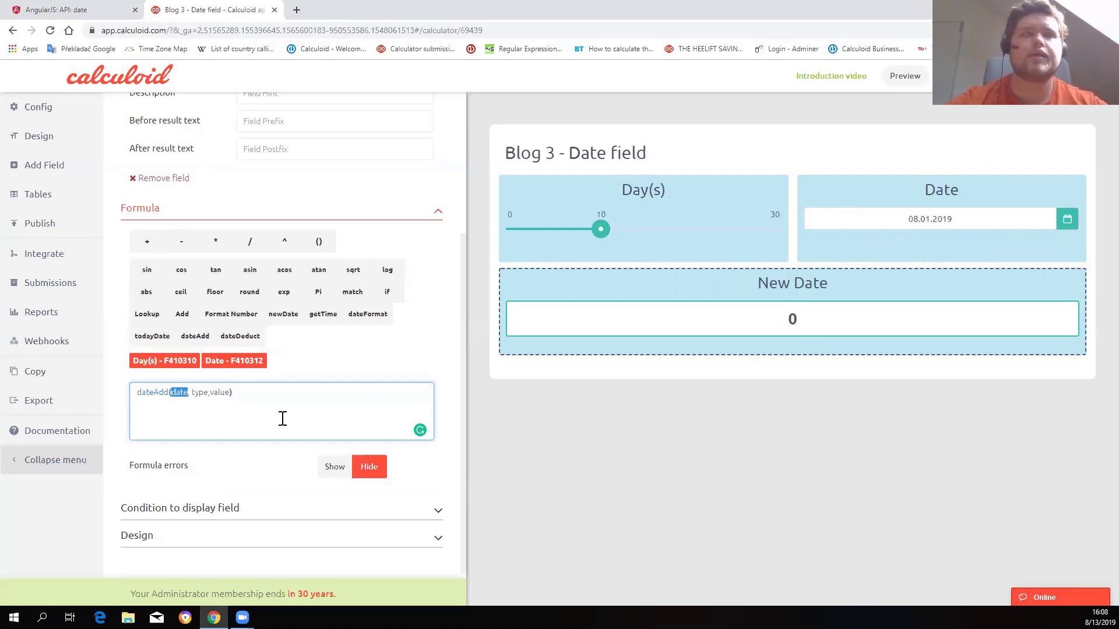
{"action": "key", "text": "BackSpace"}
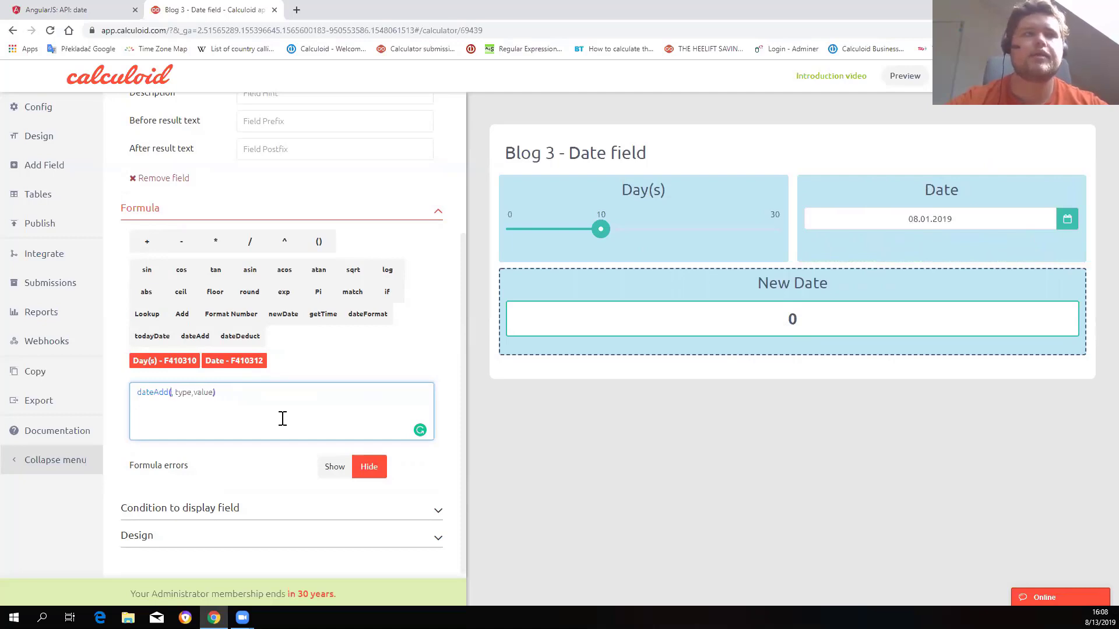
{"action": "left_click", "coordinate": [234, 364]}
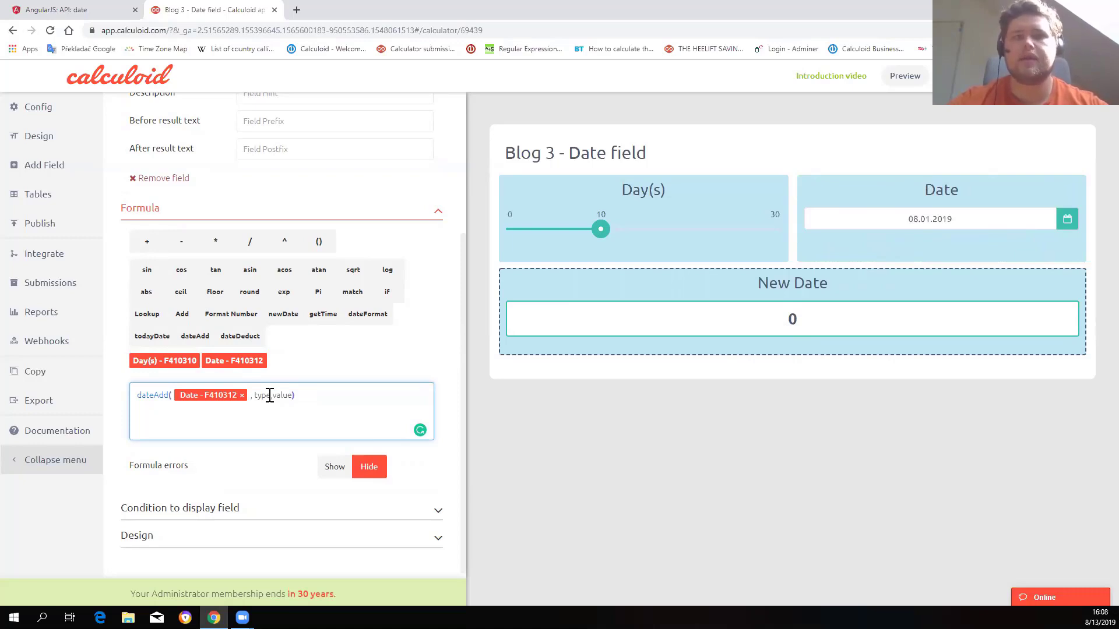
- Replace the type argument of the dateAdd function with 'd' for days
{"action": "double_click", "coordinate": [270, 396]}
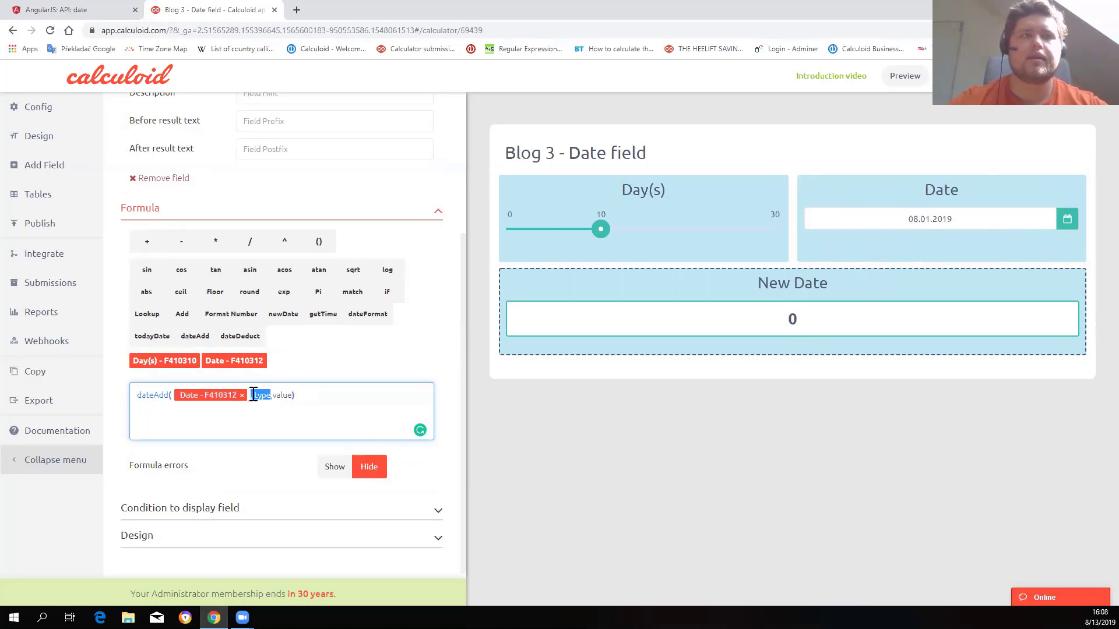
{"action": "type", "text": "'"}
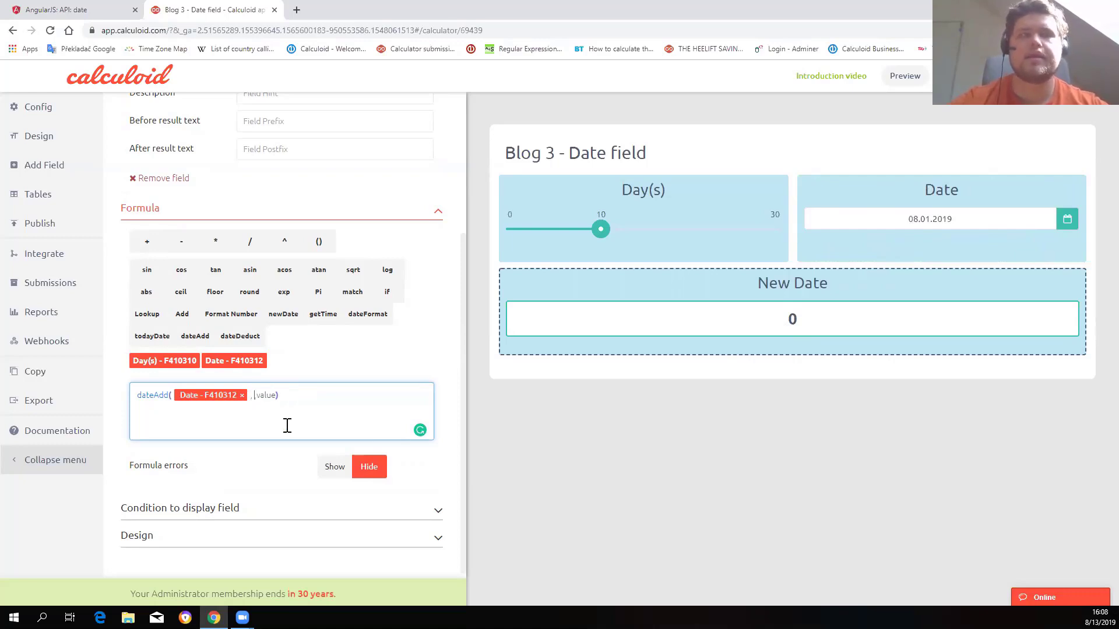
{"action": "type", "text": "'"}
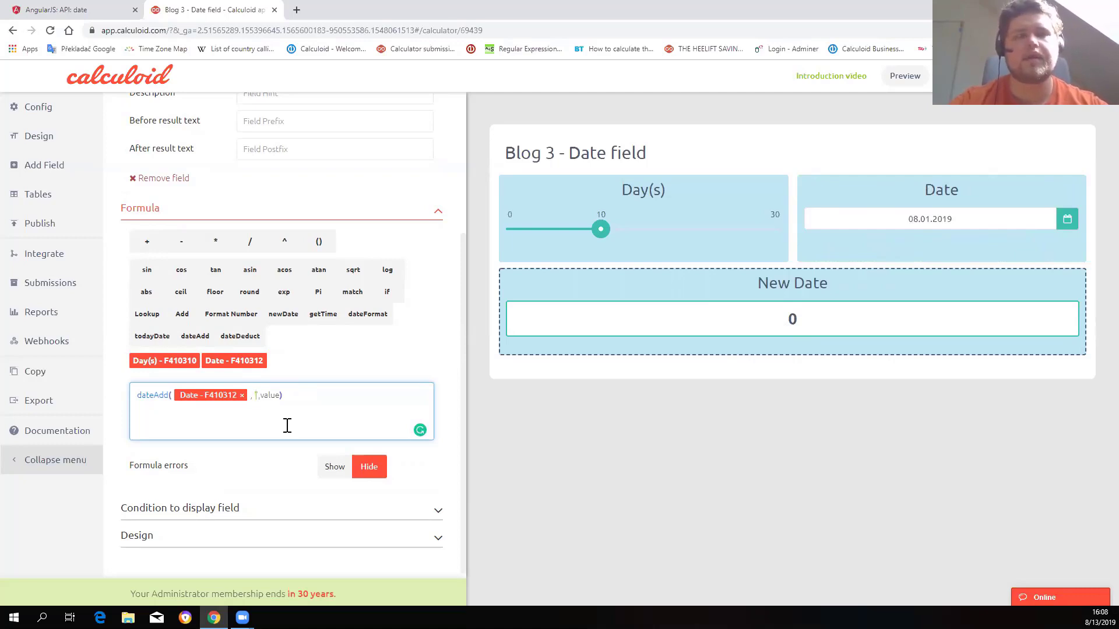
{"action": "type", "text": "d"}
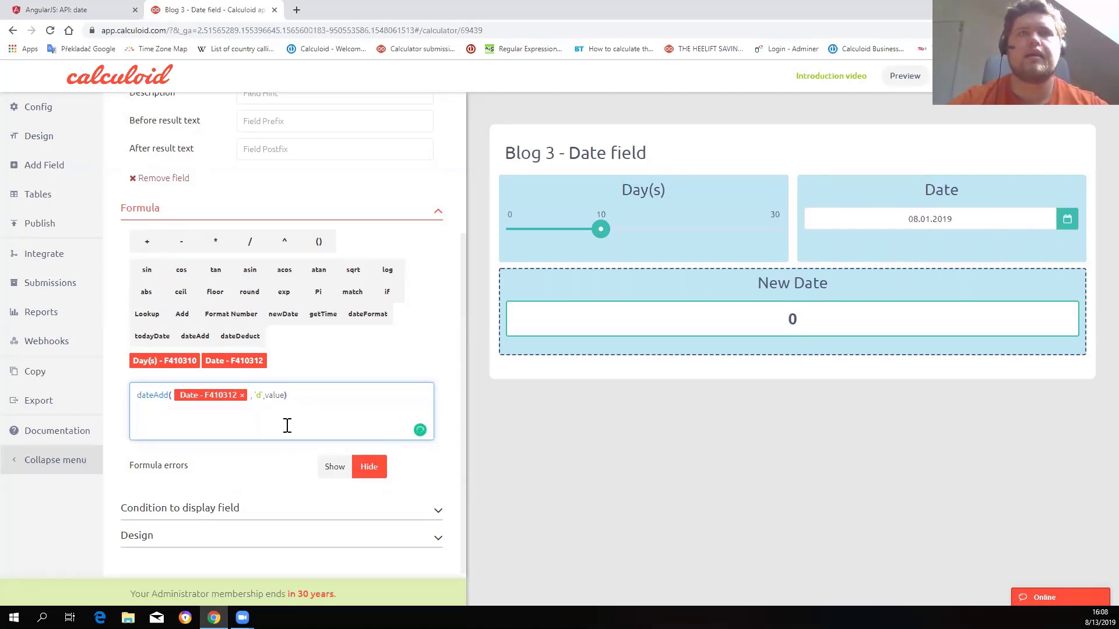
- Replace the value argument of the dateAdd function with the Day(s) field (F410310)
{"action": "key", "text": "Delete"}
{"action": "key", "text": "Delete"}
{"action": "key", "text": "Delete"}
{"action": "key", "text": "Delete"}
{"action": "key", "text": "Delete"}
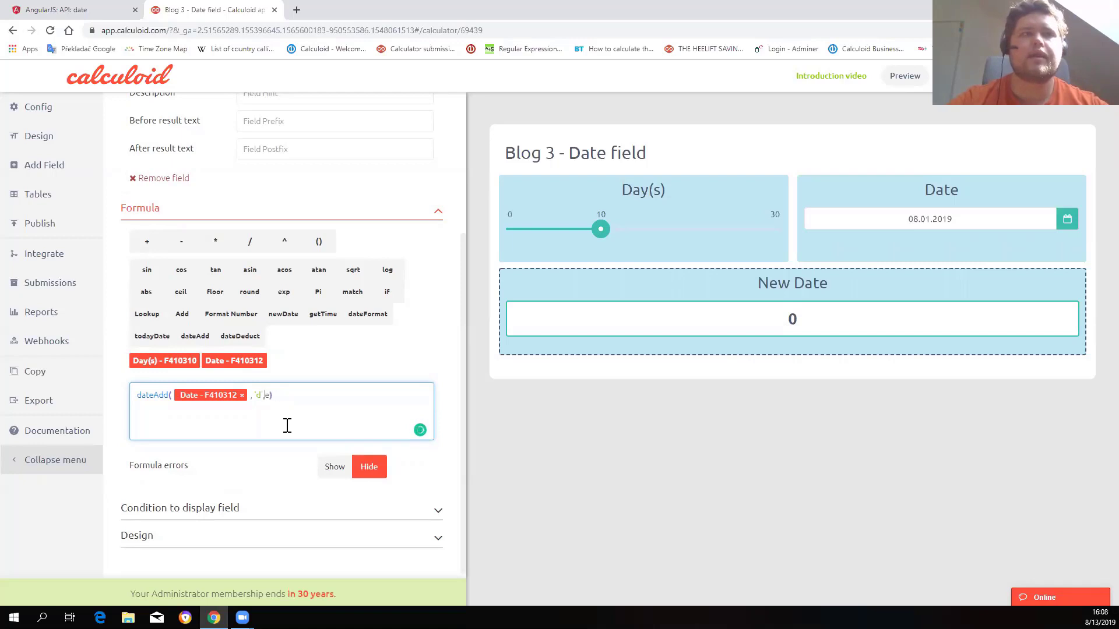
{"action": "type", "text": ","}
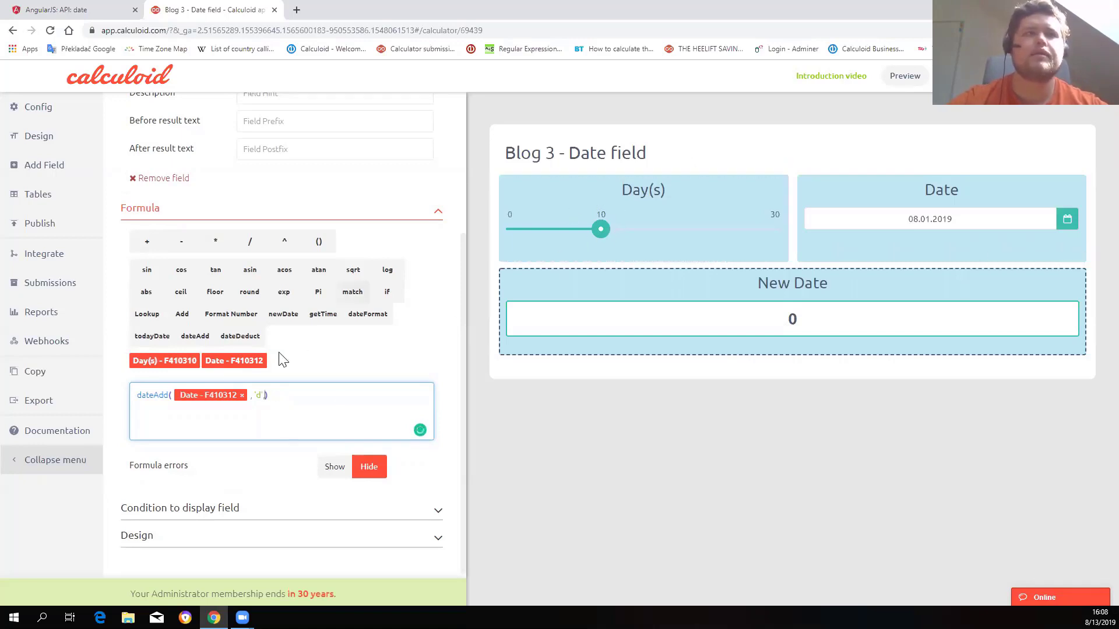
{"action": "left_click", "coordinate": [161, 363]}
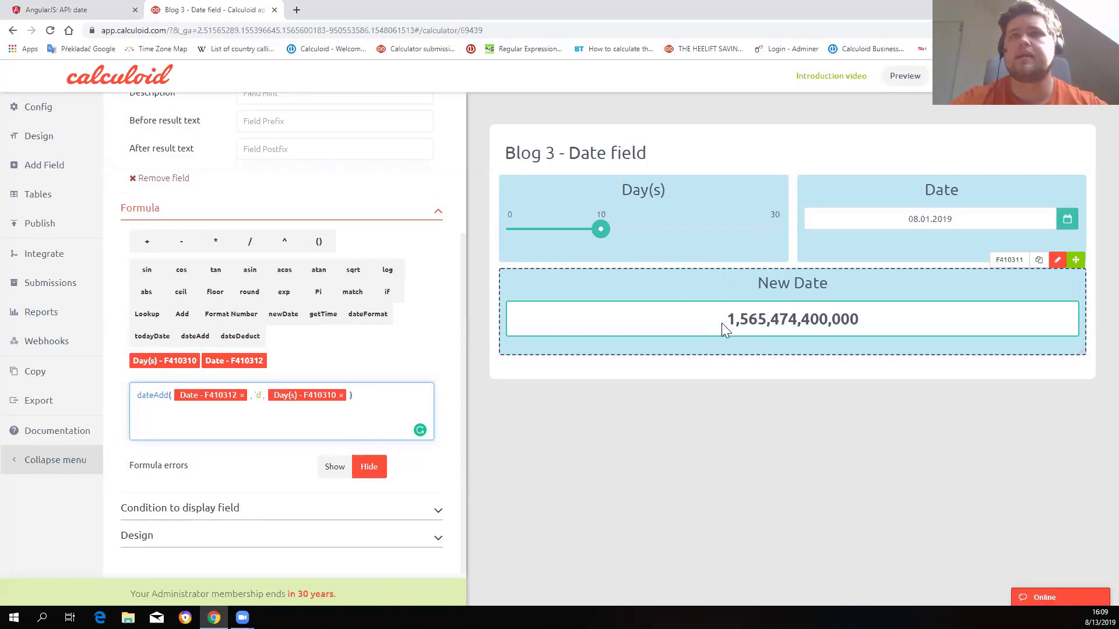
- Highlight the New Date result in the calculator preview to examine the unformatted output of the dateAdd formula
{"action": "left_click_drag", "start_coordinate": [723, 319], "coordinate": [857, 322]}
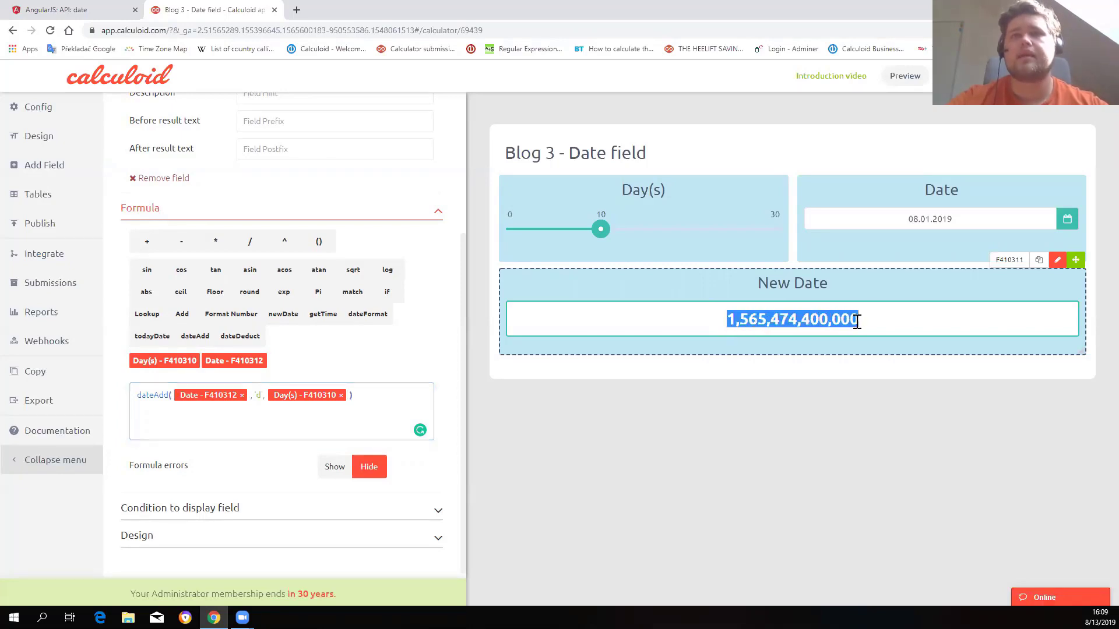
{"action": "left_click", "coordinate": [683, 325]}
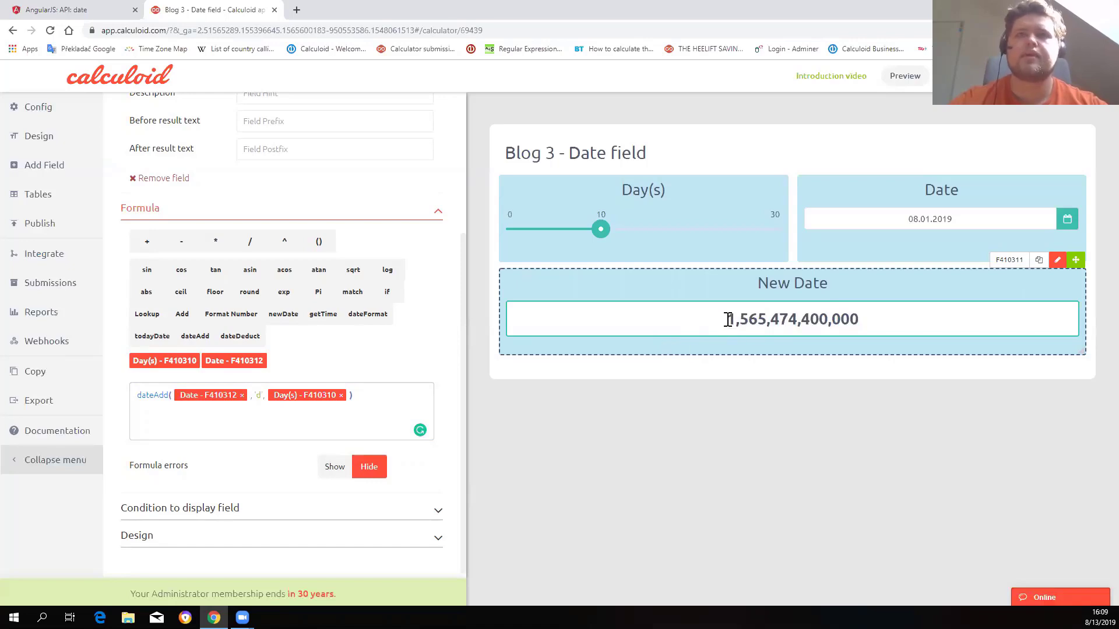
{"action": "left_click_drag", "start_coordinate": [727, 320], "coordinate": [859, 323]}
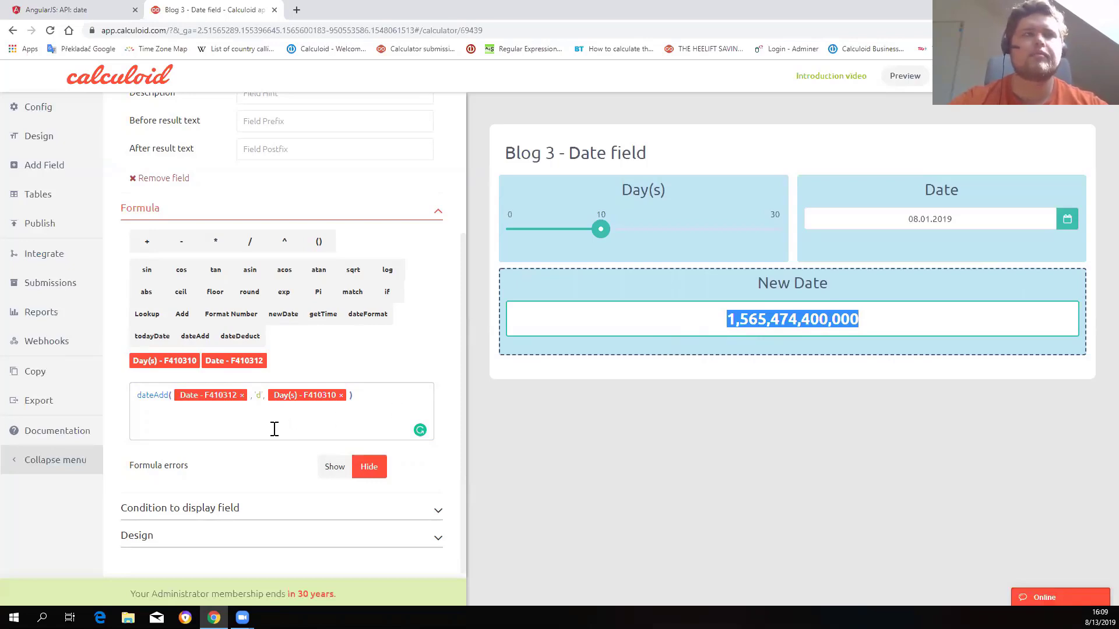
- Insert the dateFormat function template on its own line below the dateAdd expression and remove it again
{"action": "left_click", "coordinate": [136, 398]}
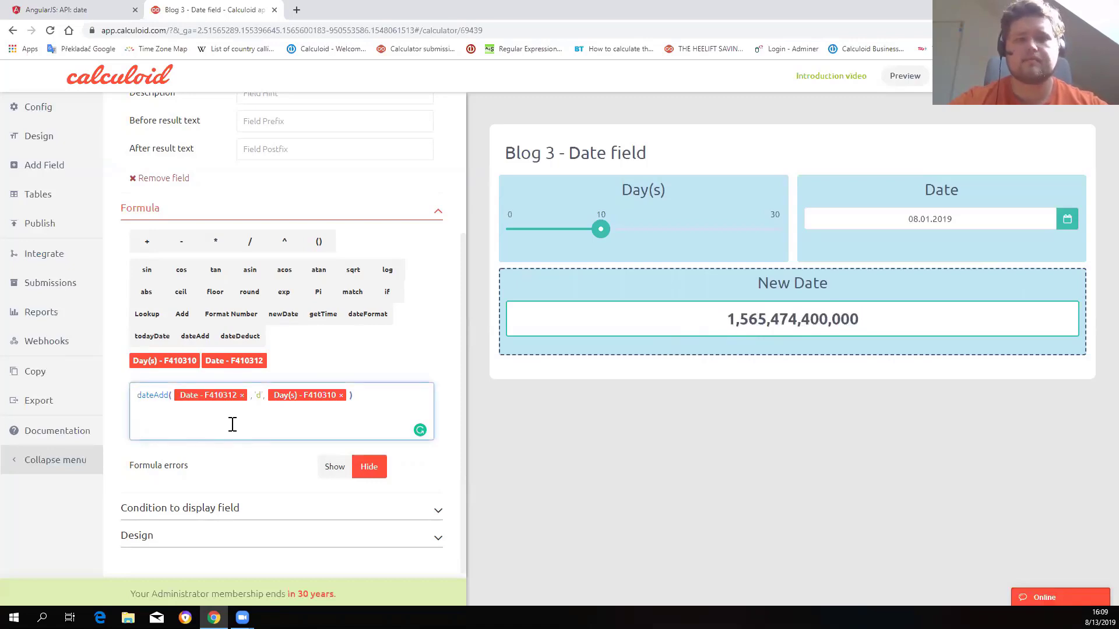
{"action": "left_click", "coordinate": [372, 406]}
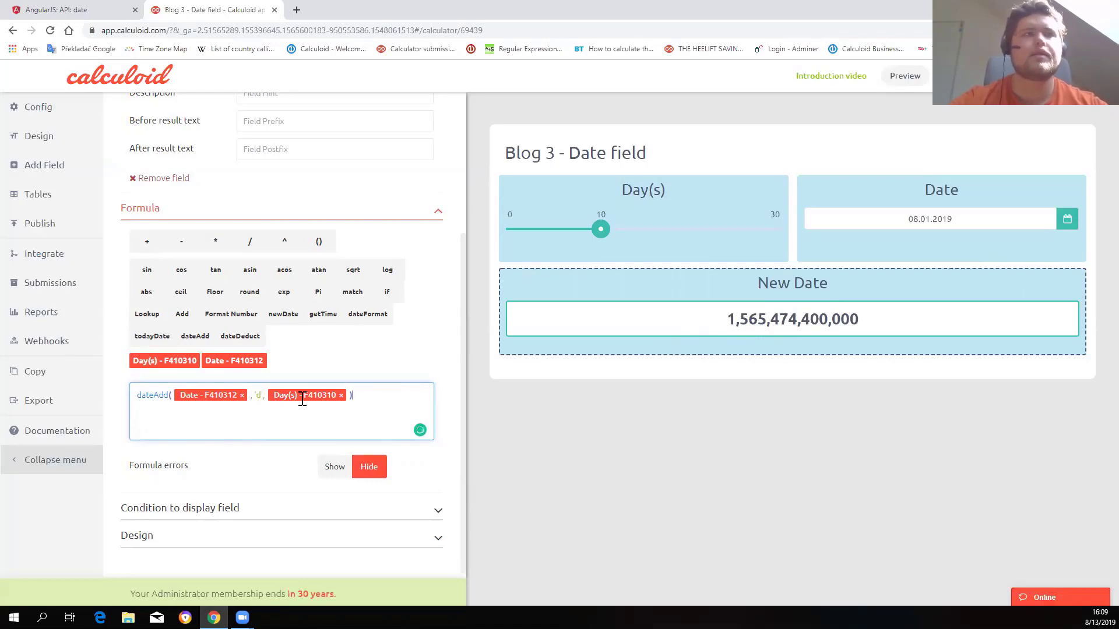
{"action": "left_click", "coordinate": [361, 318]}
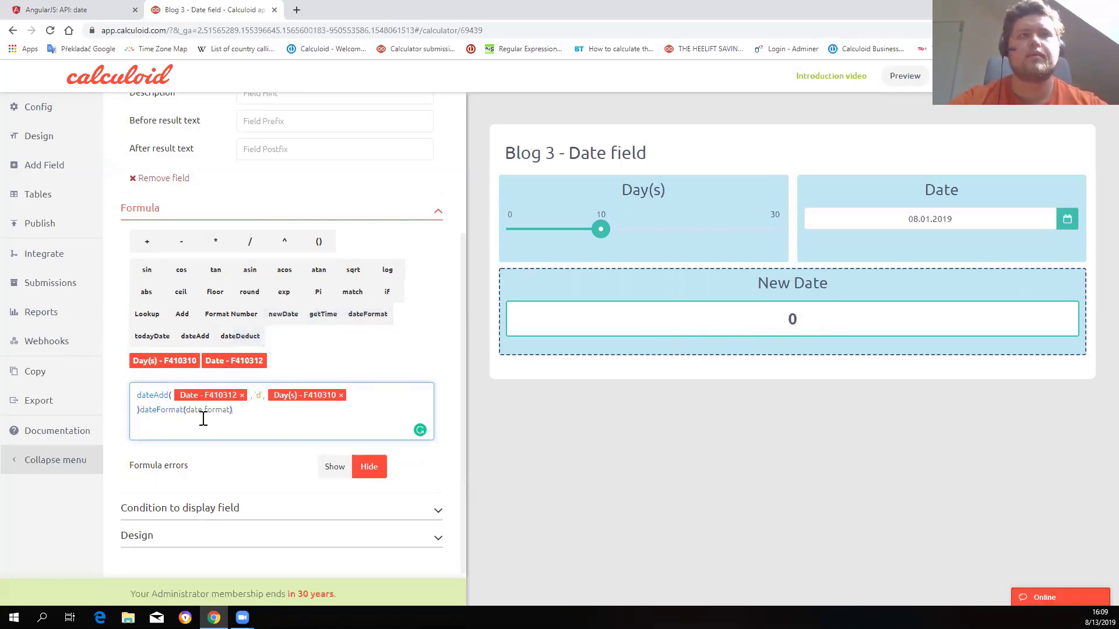
{"action": "left_click", "coordinate": [138, 410]}
{"action": "key", "text": "Return"}
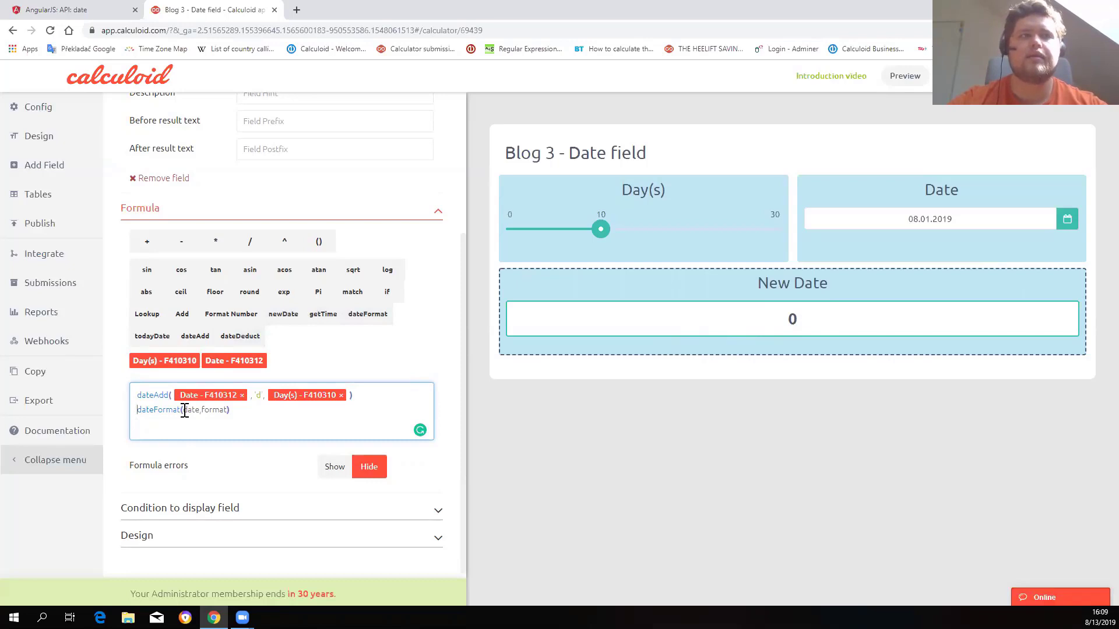
{"action": "left_click_drag", "start_coordinate": [184, 410], "coordinate": [139, 417]}
{"action": "left_click", "coordinate": [235, 415]}
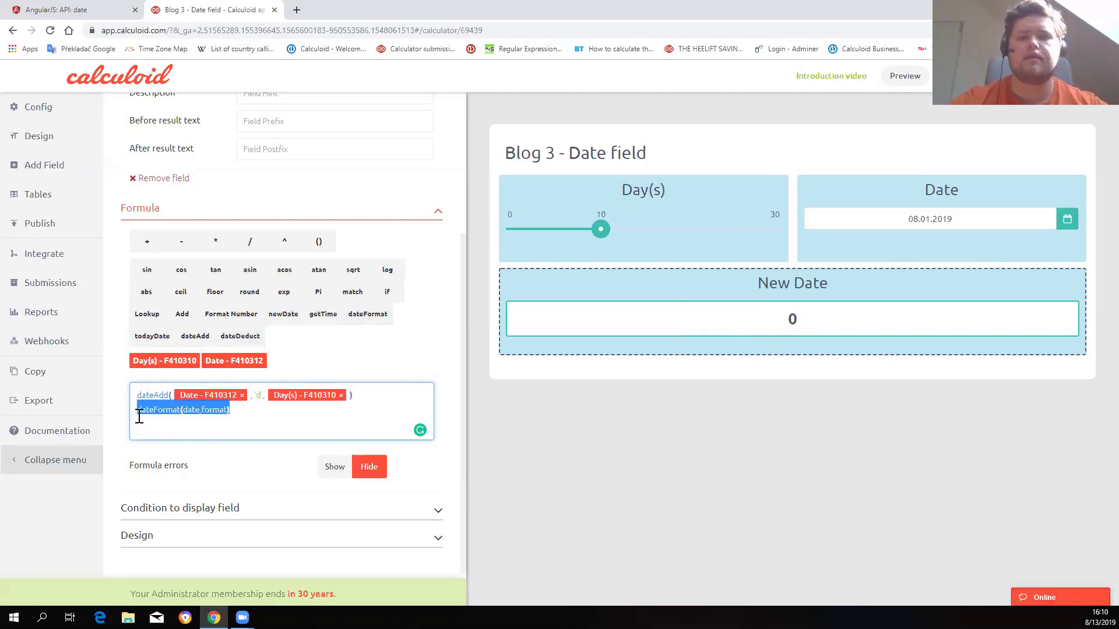
{"action": "key", "text": "BackSpace"}
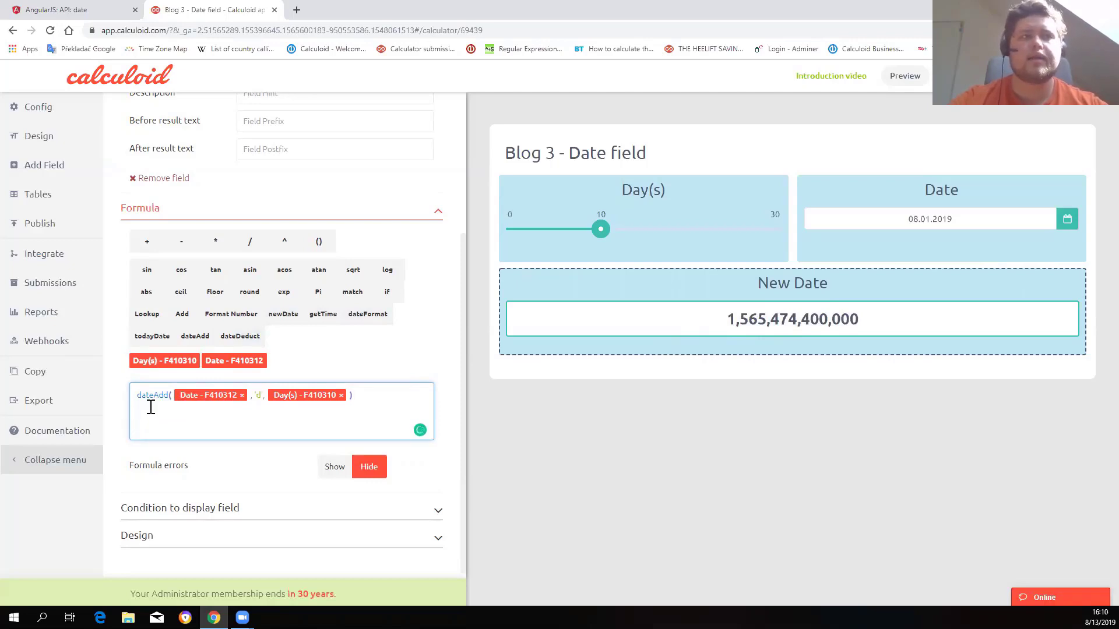
- Add dateFormat( in front of the dateAdd expression so that it becomes the function's first argument
{"action": "left_click_drag", "start_coordinate": [134, 395], "coordinate": [354, 399]}
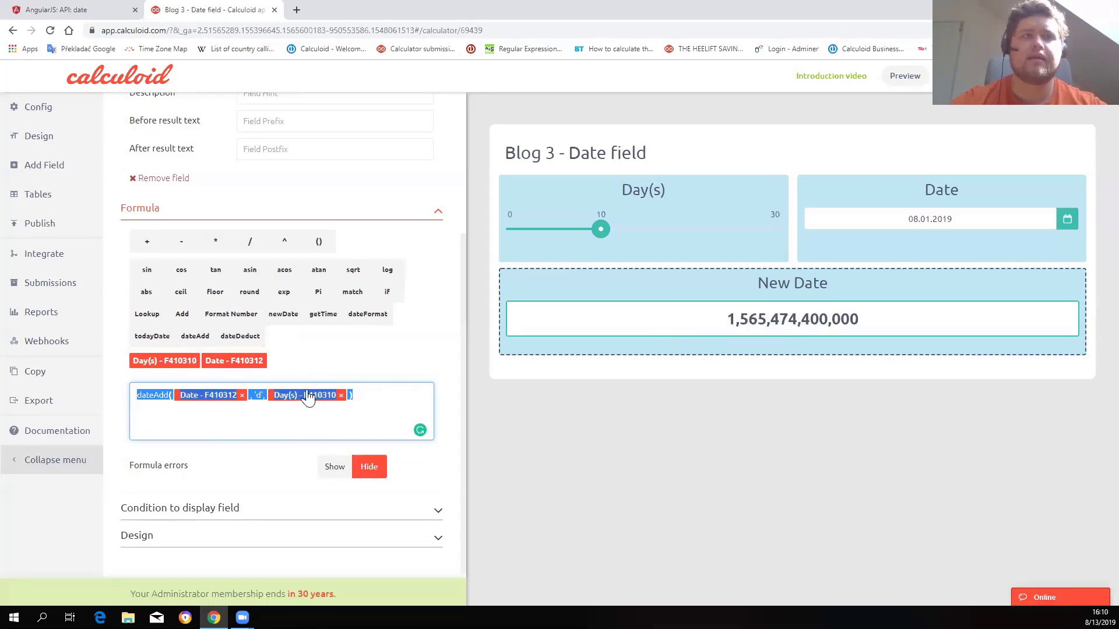
{"action": "left_click", "coordinate": [139, 396]}
{"action": "type", "text": "date"}
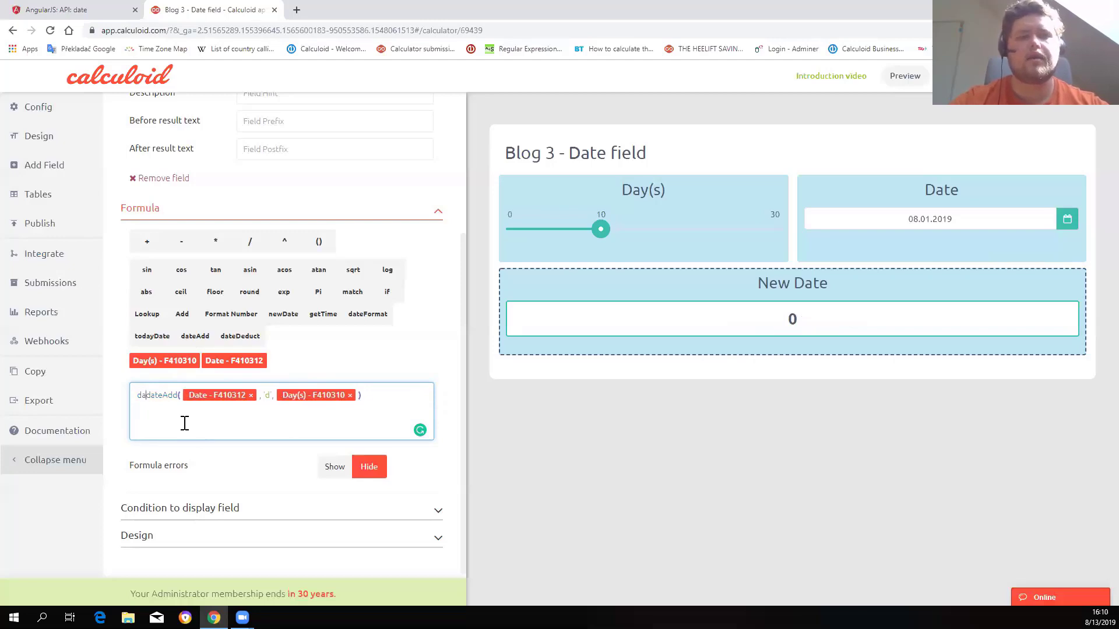
{"action": "type", "text": "Format"}
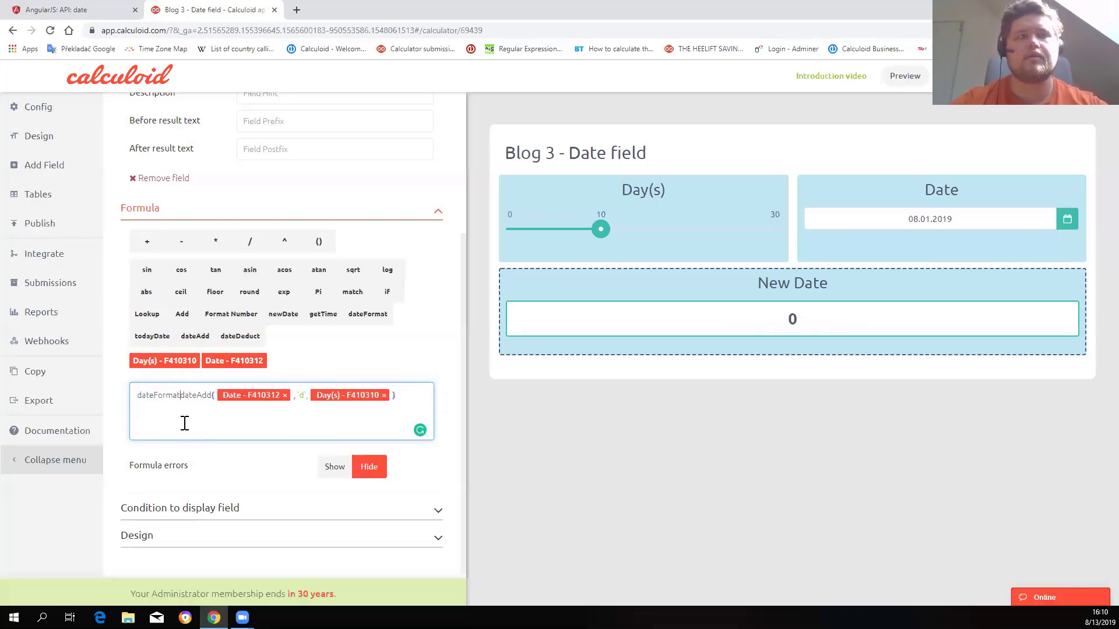
{"action": "type", "text": "("}
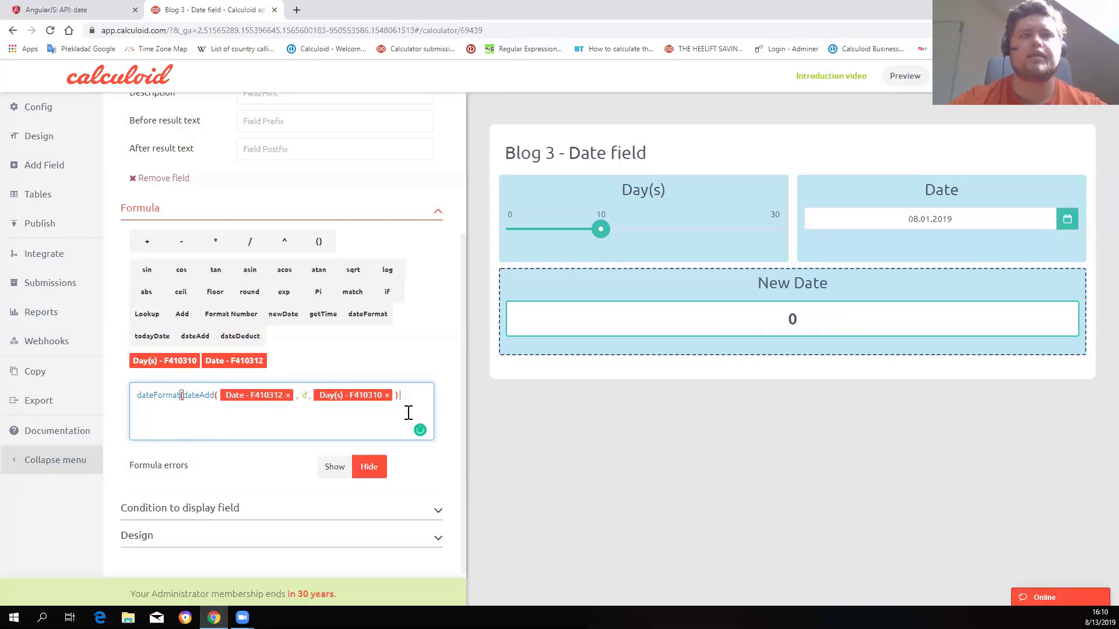
- Add 'MM.dd.yyyy' as the format argument after the dateAdd expression and close the dateFormat function
{"action": "type", "text": ","}
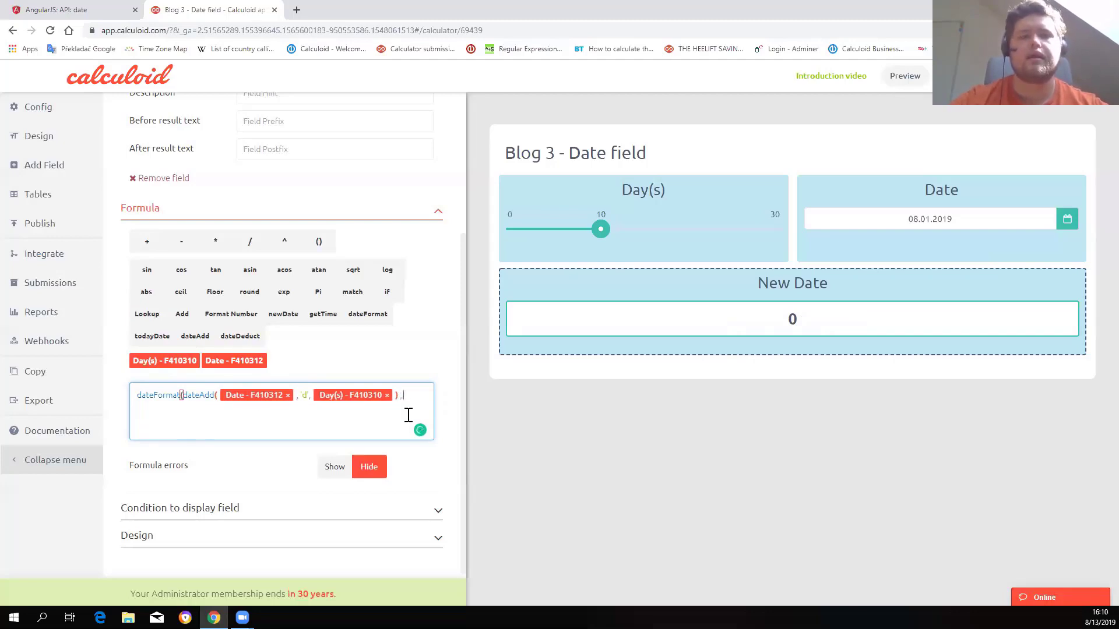
{"action": "type", "text": "'d"}
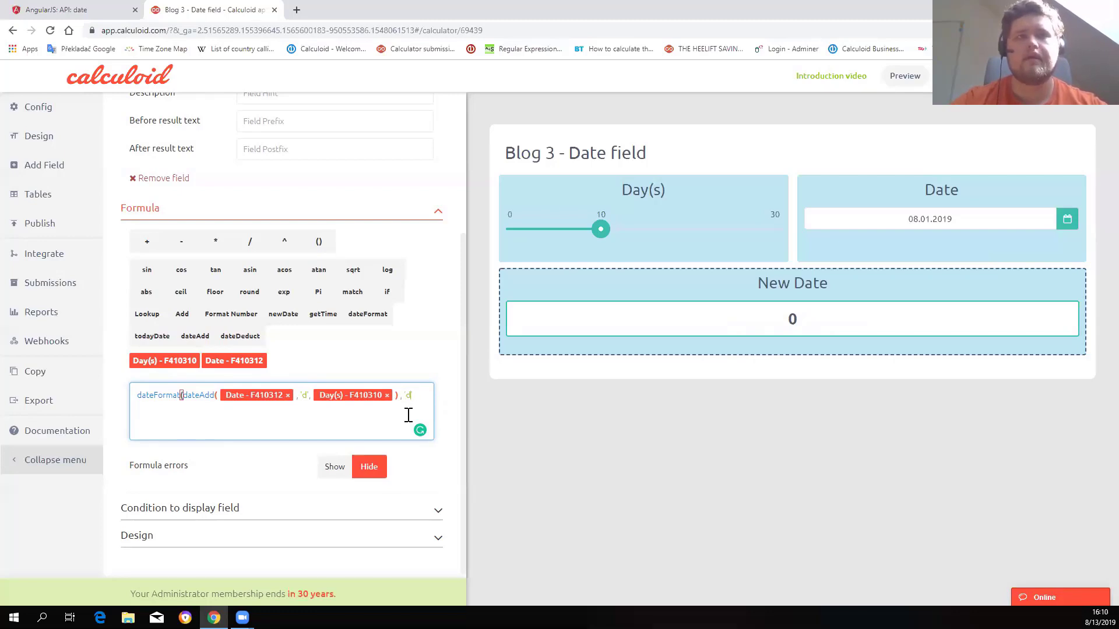
{"action": "type", "text": "MM'"}
{"action": "type", "text": ".dd"}
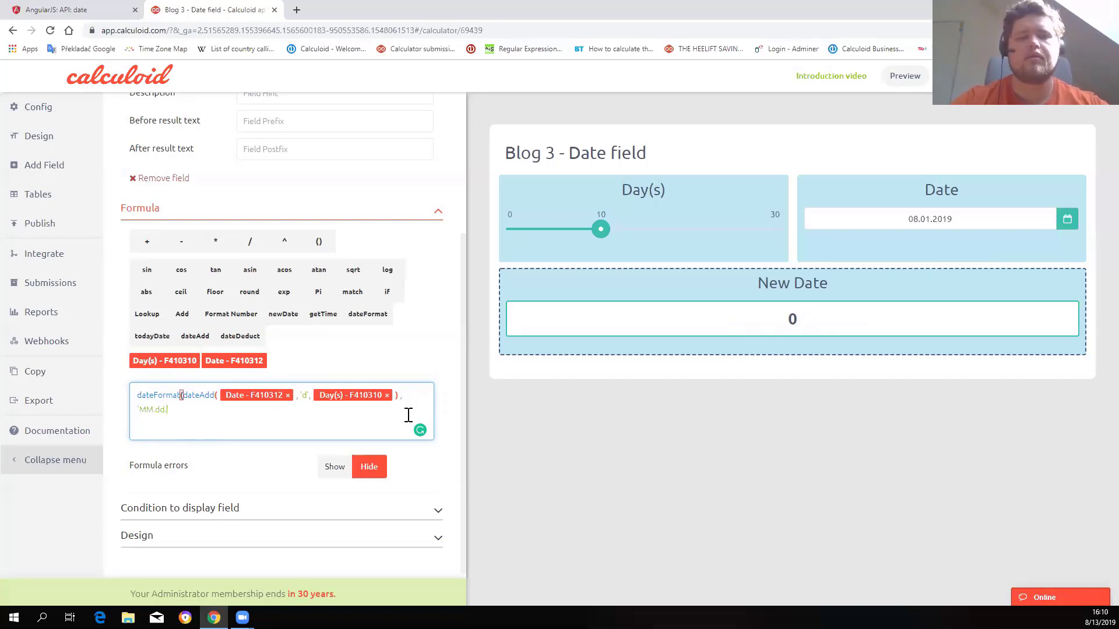
{"action": "type", "text": ".yyyy"}
{"action": "type", "text": "y"}
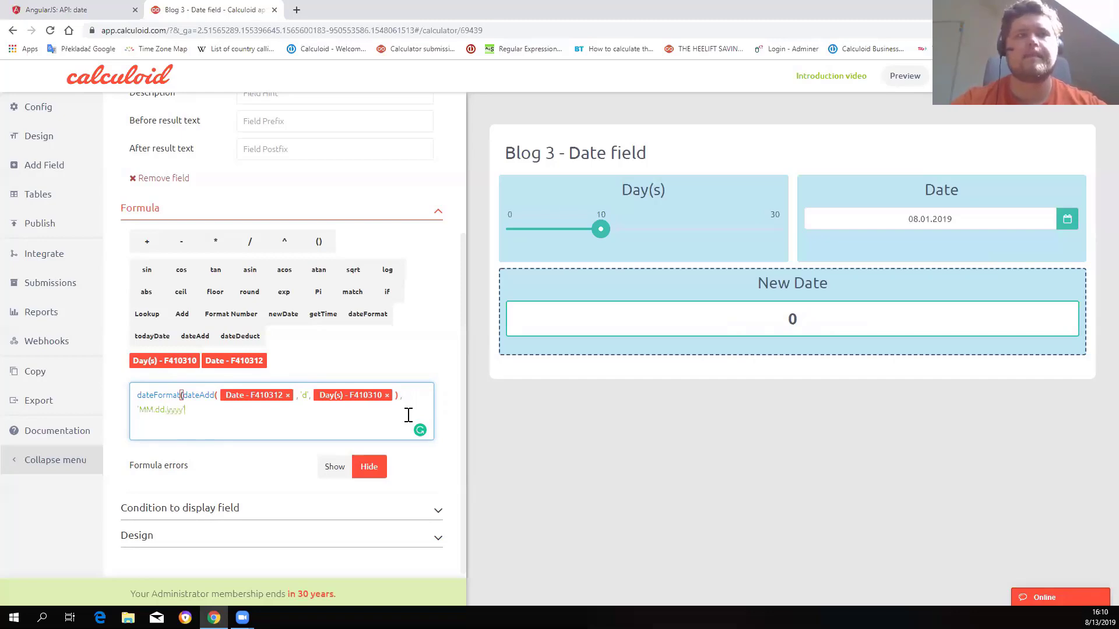
{"action": "type", "text": ")"}
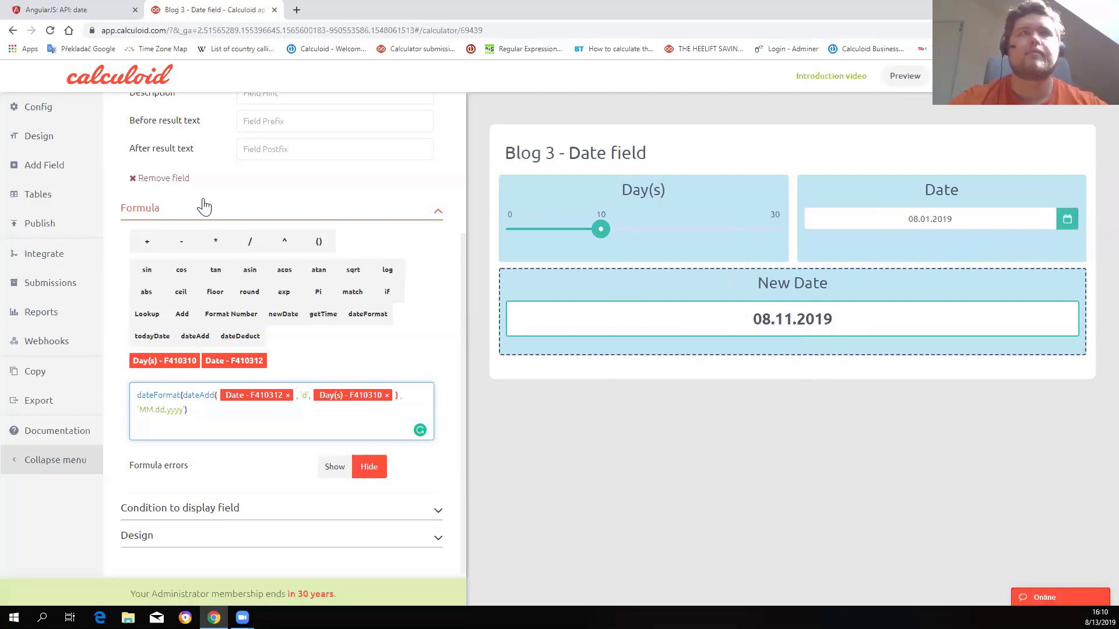
- Examine the predefined localizable formats, from short to shortTime, in the AngularJS date filter documentation
{"action": "left_click", "coordinate": [69, 15]}
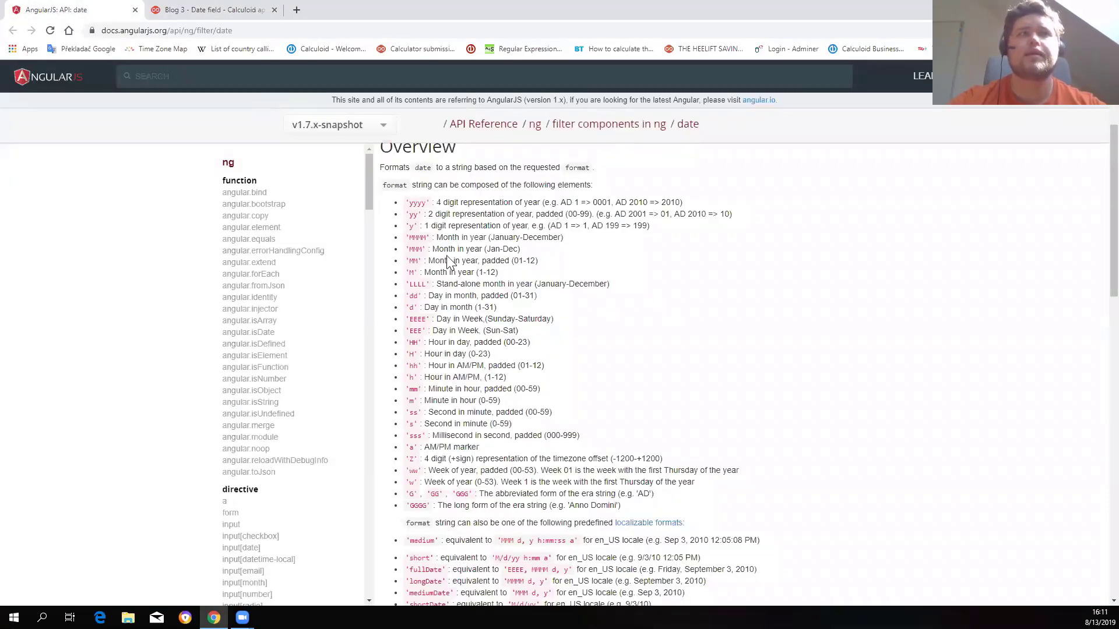
{"action": "scroll", "coordinate": [588, 266], "scroll_direction": "down", "scroll_amount": 4}
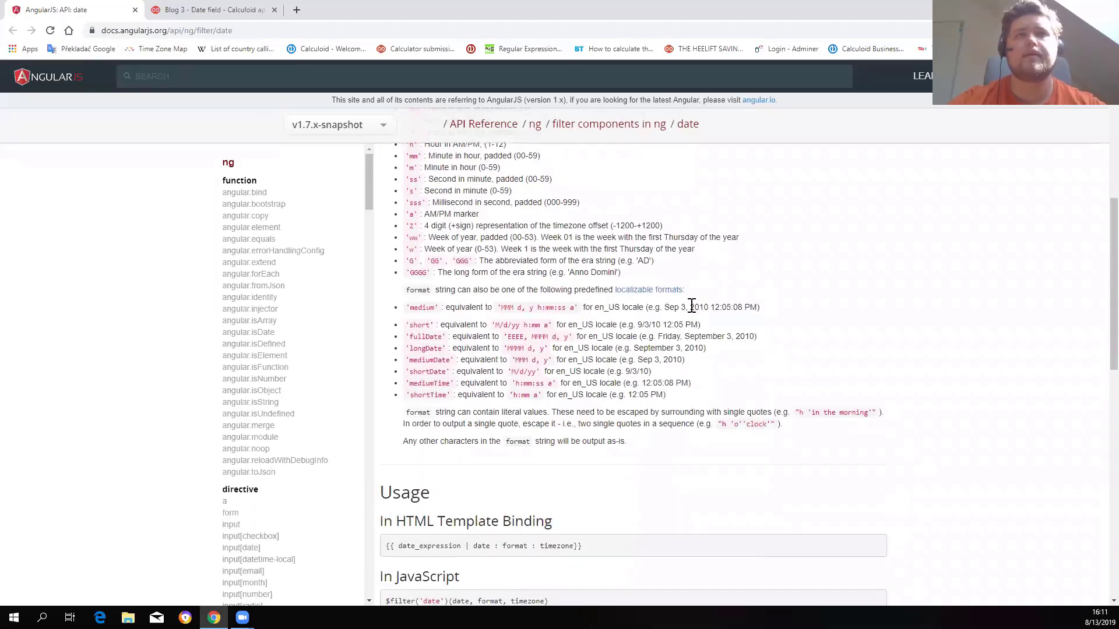
{"action": "scroll", "coordinate": [691, 315], "scroll_direction": "down", "scroll_amount": 1}
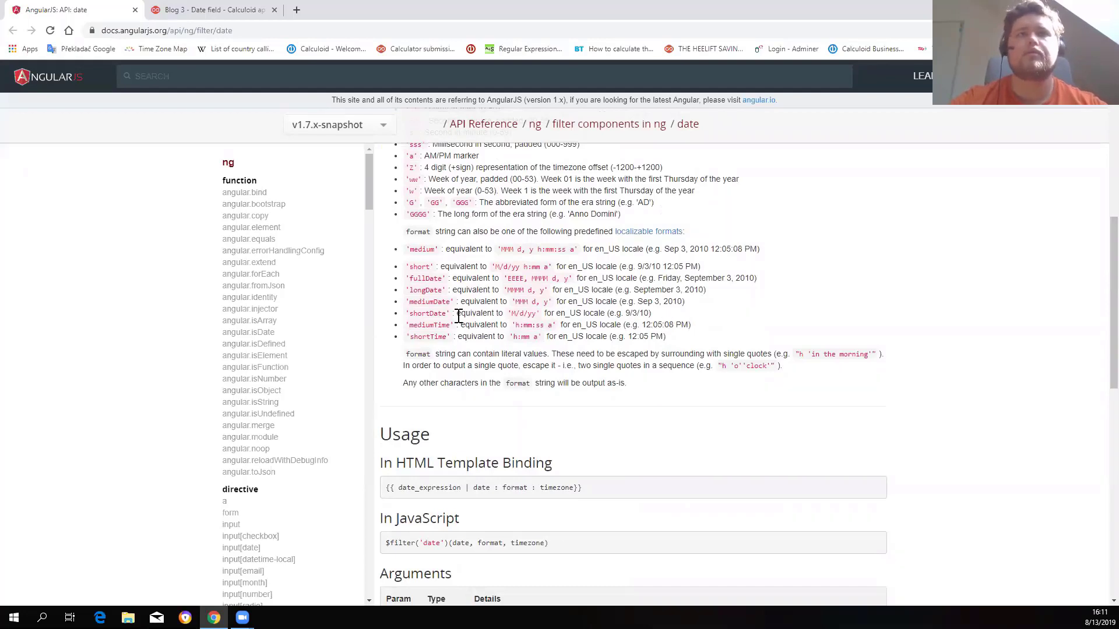
{"action": "left_click_drag", "start_coordinate": [410, 268], "coordinate": [444, 337]}
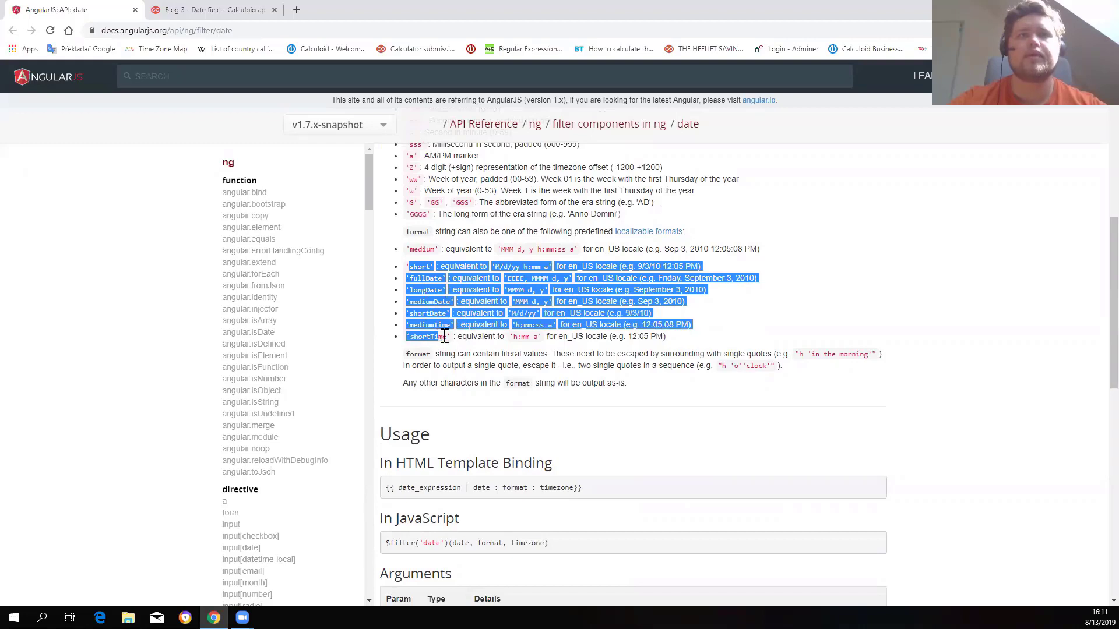
{"action": "left_click", "coordinate": [444, 337]}
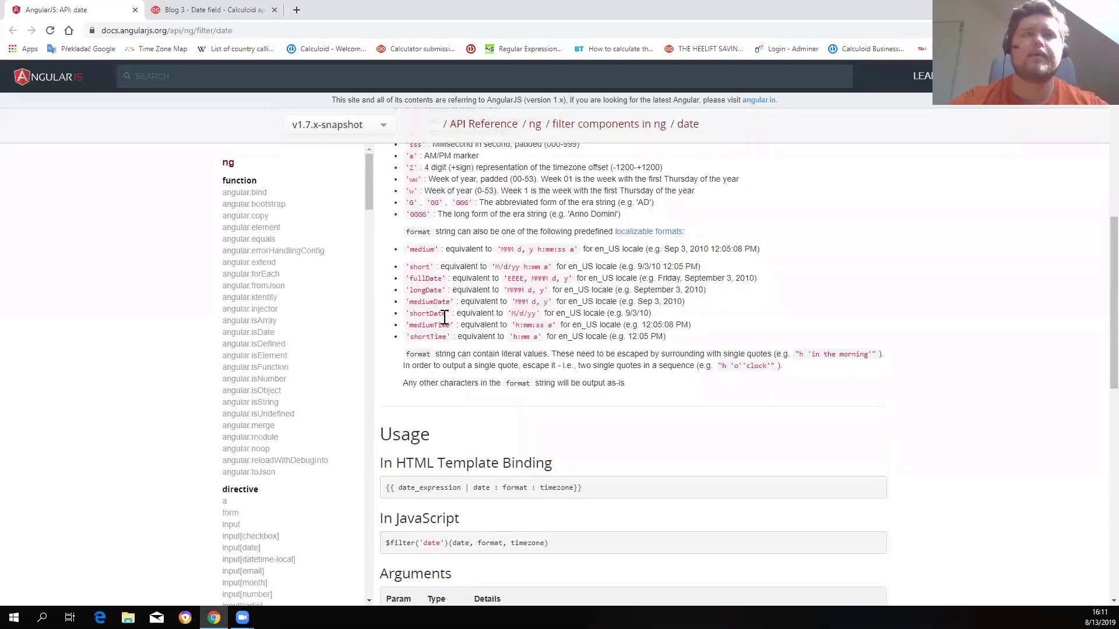
- Copy longDate from the AngularJS documentation and substitute it for the format argument in the Calculoid dateFormat formula
{"action": "left_click_drag", "start_coordinate": [443, 292], "coordinate": [409, 291]}
{"action": "key", "text": "ctrl+c"}
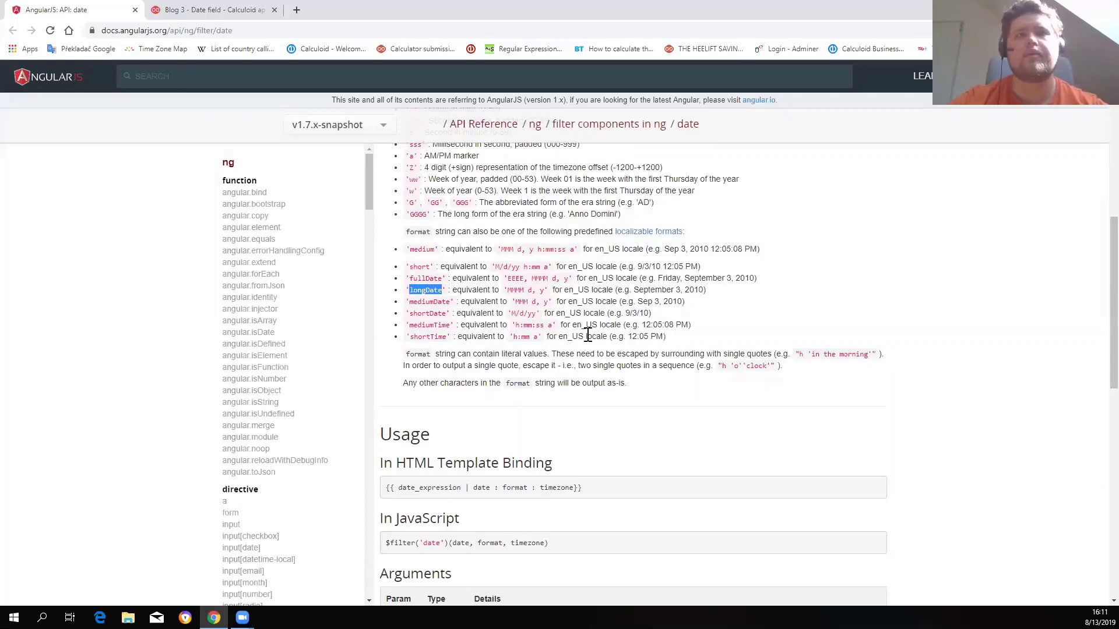
{"action": "left_click", "coordinate": [217, 13]}
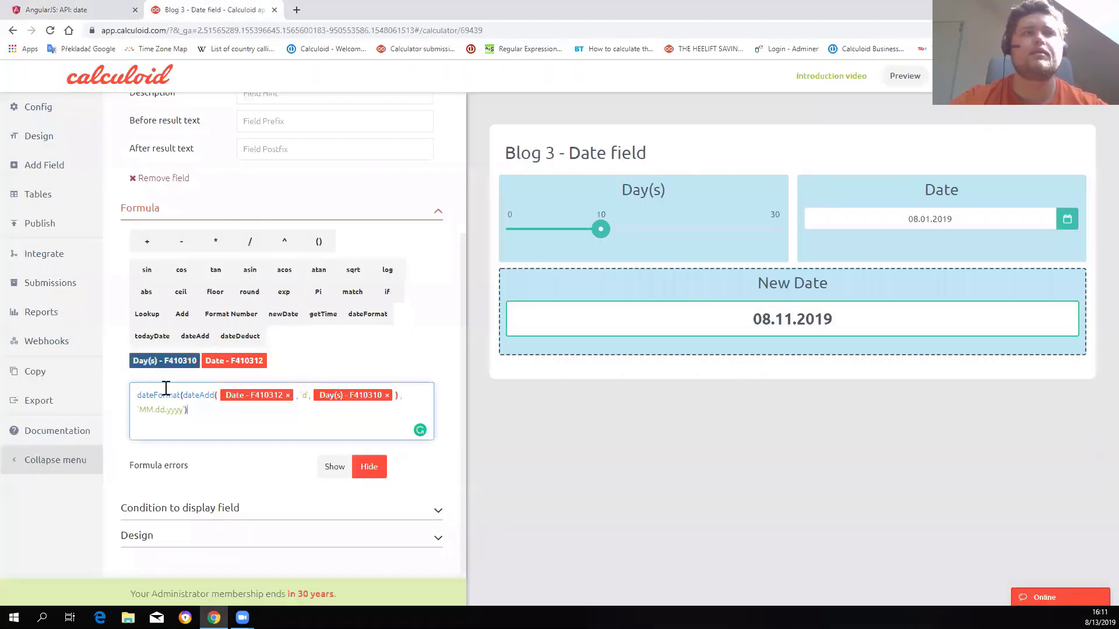
{"action": "mouse_move", "coordinate": [183, 410]}
{"action": "left_mouse_down"}
{"action": "mouse_move", "coordinate": [139, 409]}
{"action": "mouse_move", "coordinate": [184, 411]}
{"action": "left_mouse_up"}
{"action": "left_click", "coordinate": [140, 407]}
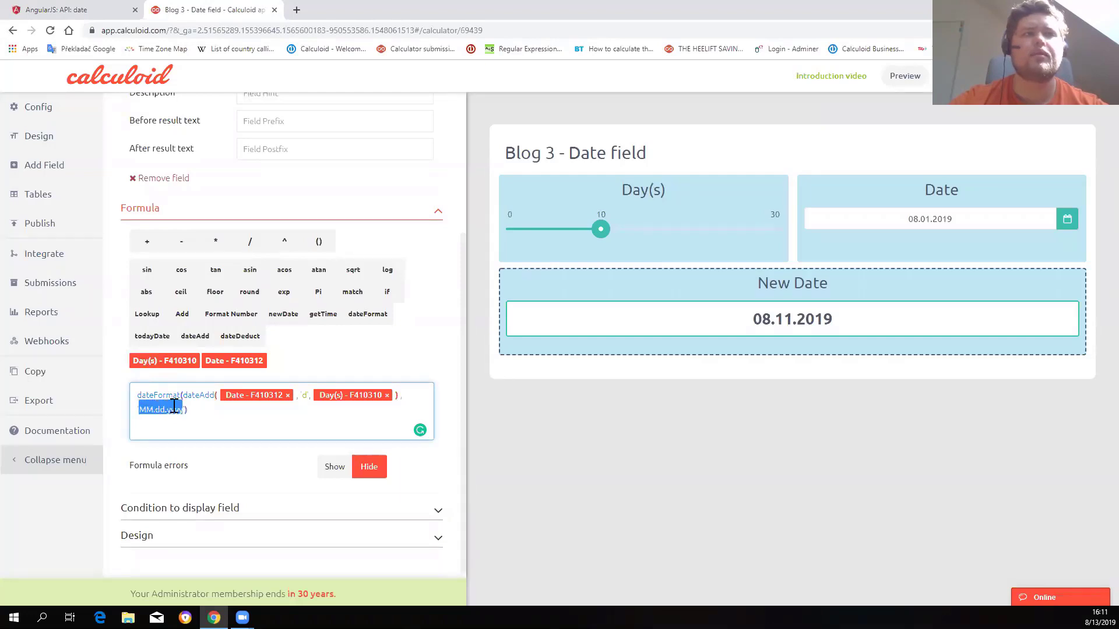
{"action": "key", "text": "ctrl+v"}
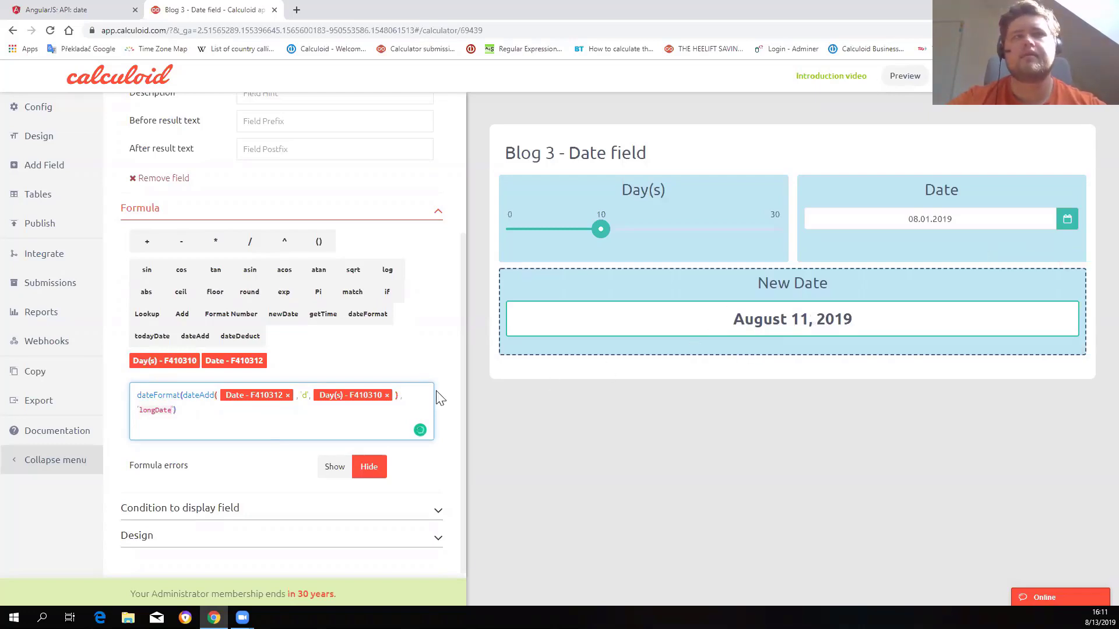
- Copy fullDate from the AngularJS documentation and substitute it for the format argument in the Calculoid dateFormat formula
{"action": "left_click", "coordinate": [107, 13]}
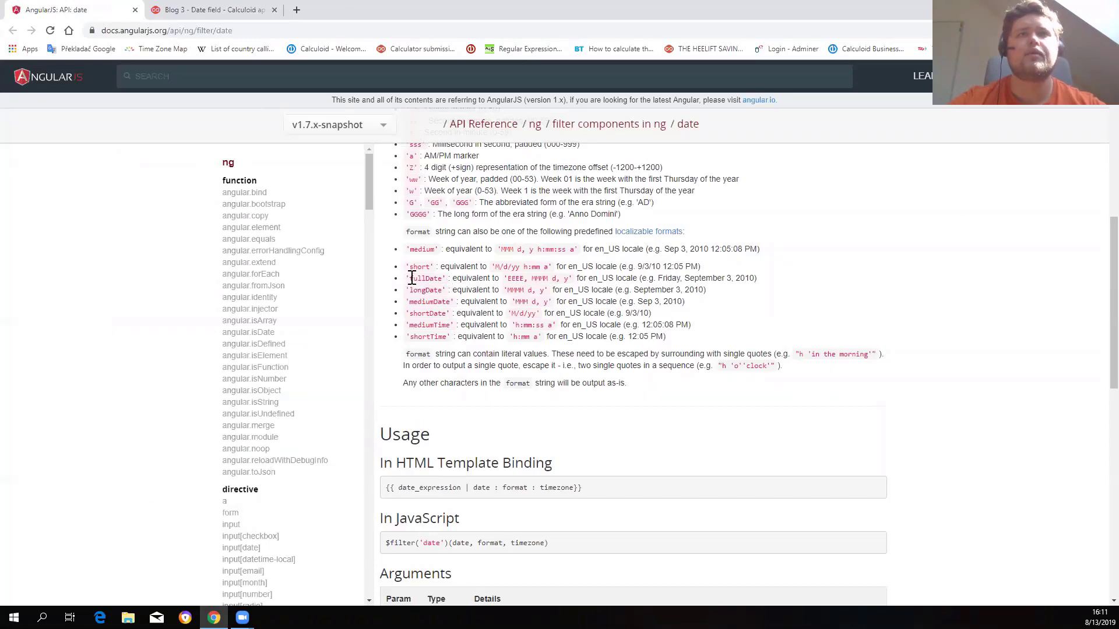
{"action": "left_click_drag", "start_coordinate": [409, 278], "coordinate": [443, 278]}
{"action": "key", "text": "ctrl+c"}
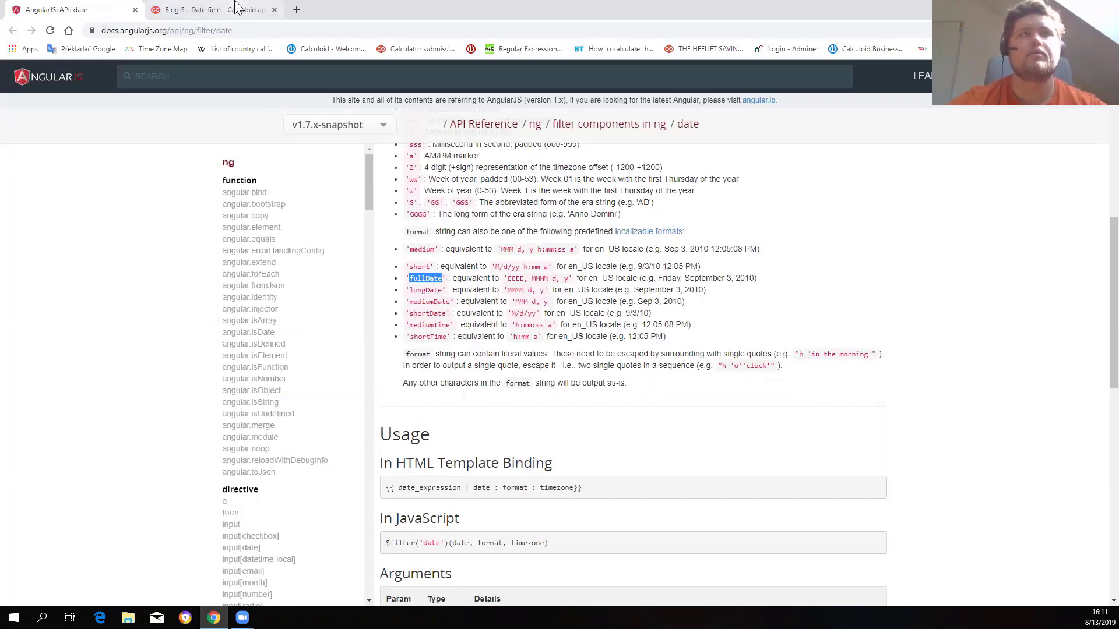
{"action": "left_click", "coordinate": [209, 10]}
{"action": "left_click_drag", "start_coordinate": [172, 411], "coordinate": [141, 412]}
{"action": "key", "text": "ctrl+v"}
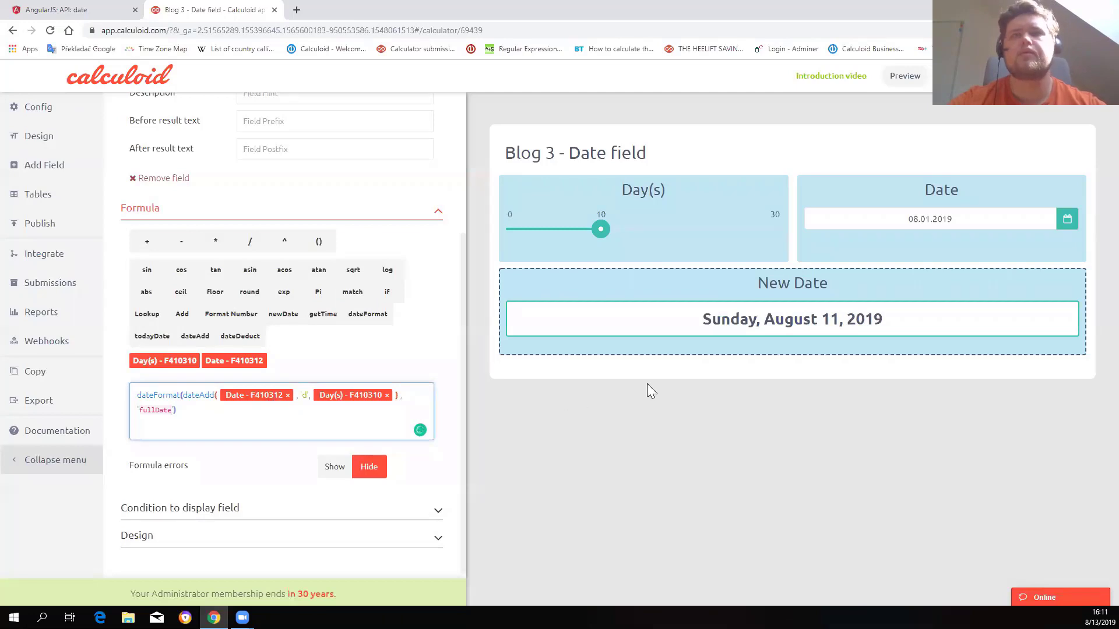
- Highlight the New Date result in the preview and check the predefined format names in the AngularJS documentation again
{"action": "left_click_drag", "start_coordinate": [705, 317], "coordinate": [896, 320]}
{"action": "left_click", "coordinate": [447, 402]}
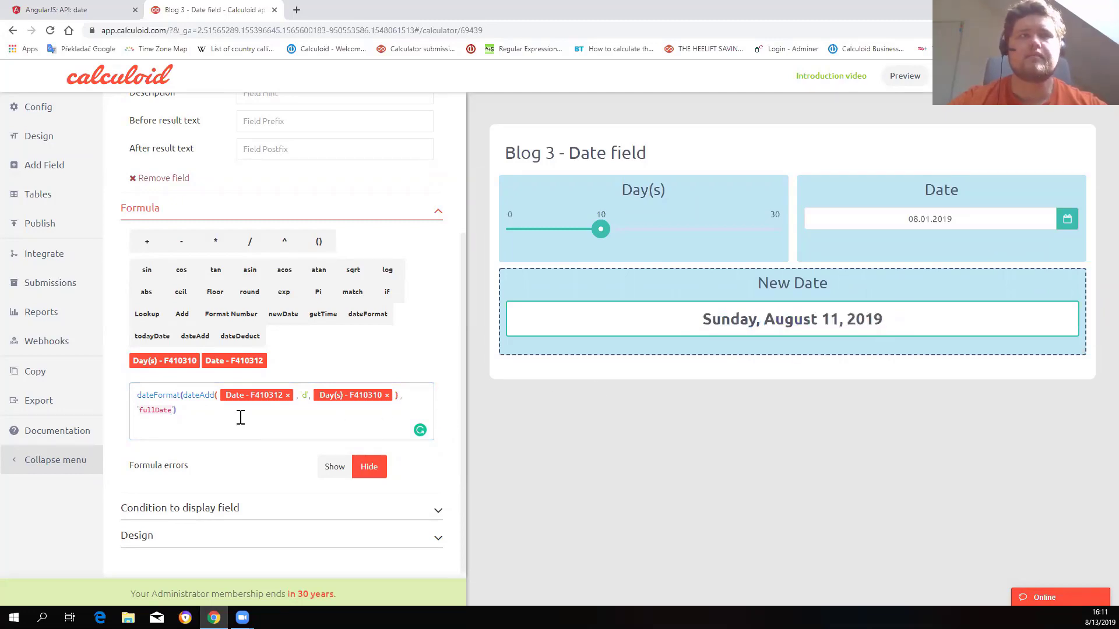
{"action": "left_click", "coordinate": [87, 12]}
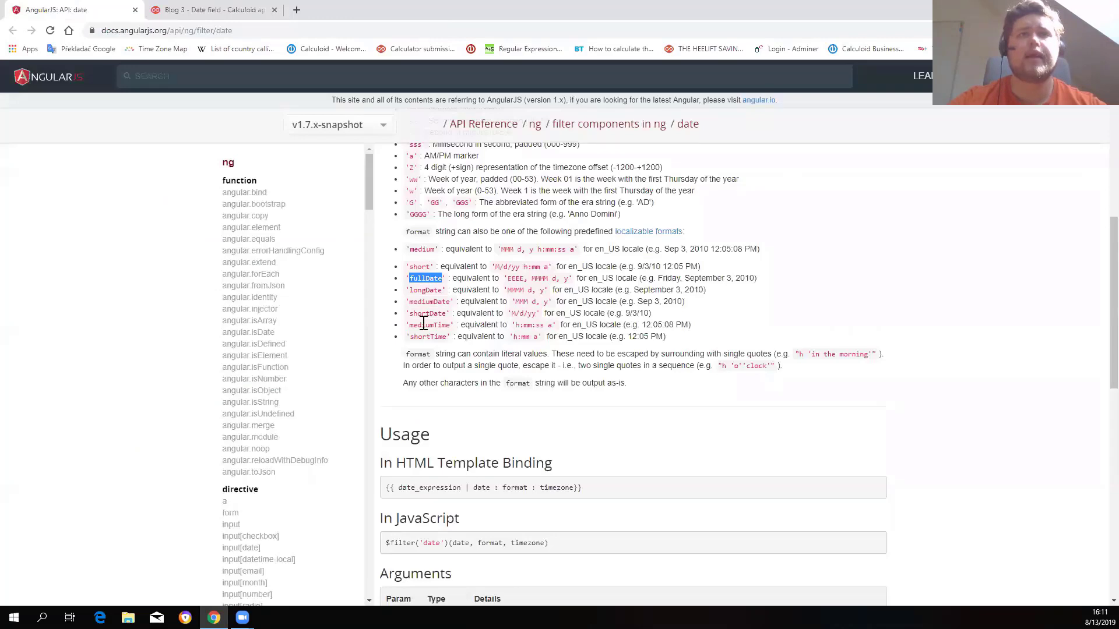
{"action": "left_click", "coordinate": [223, 10]}
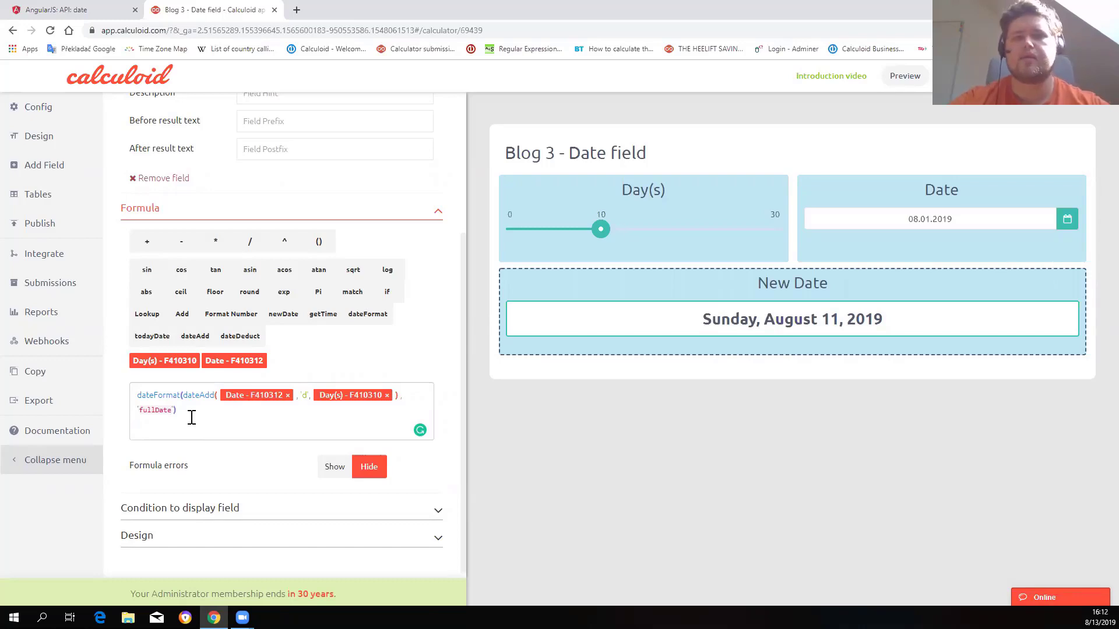
- Replace the dateFormat format argument with the custom pattern 'yyyy.dd.MM'
{"action": "left_click_drag", "start_coordinate": [173, 410], "coordinate": [139, 412]}
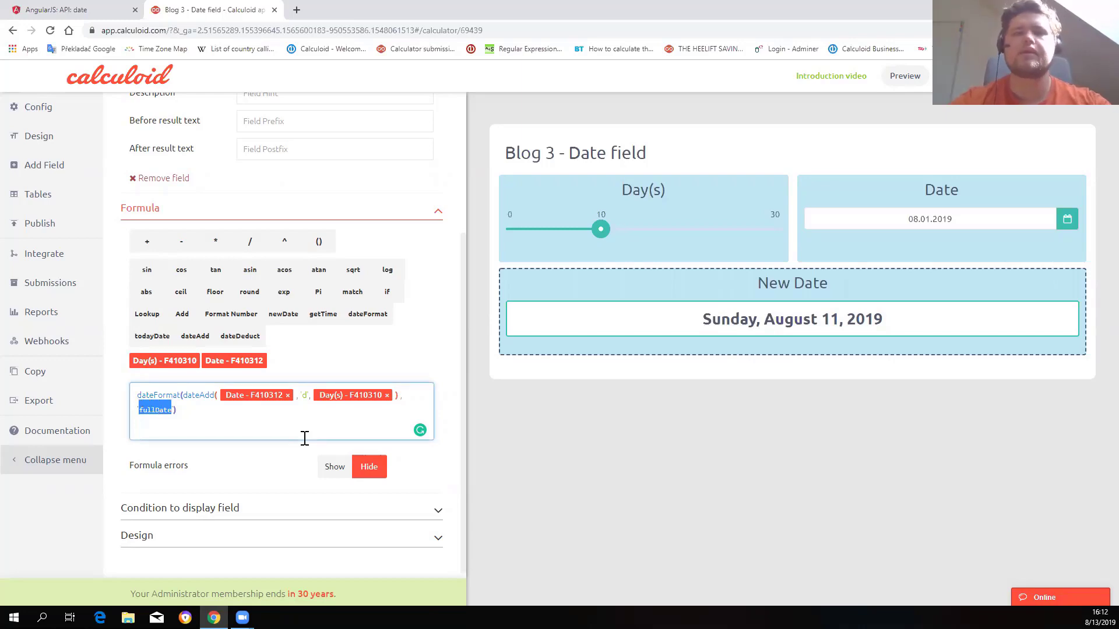
{"action": "type", "text": "yyy"}
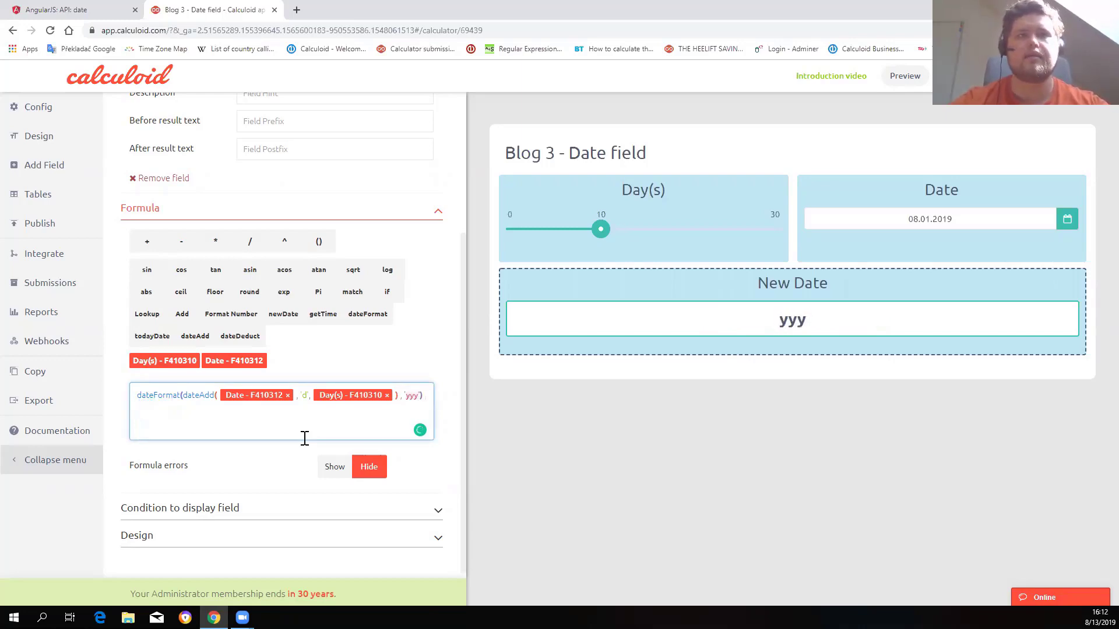
{"action": "type", "text": "y.dd"}
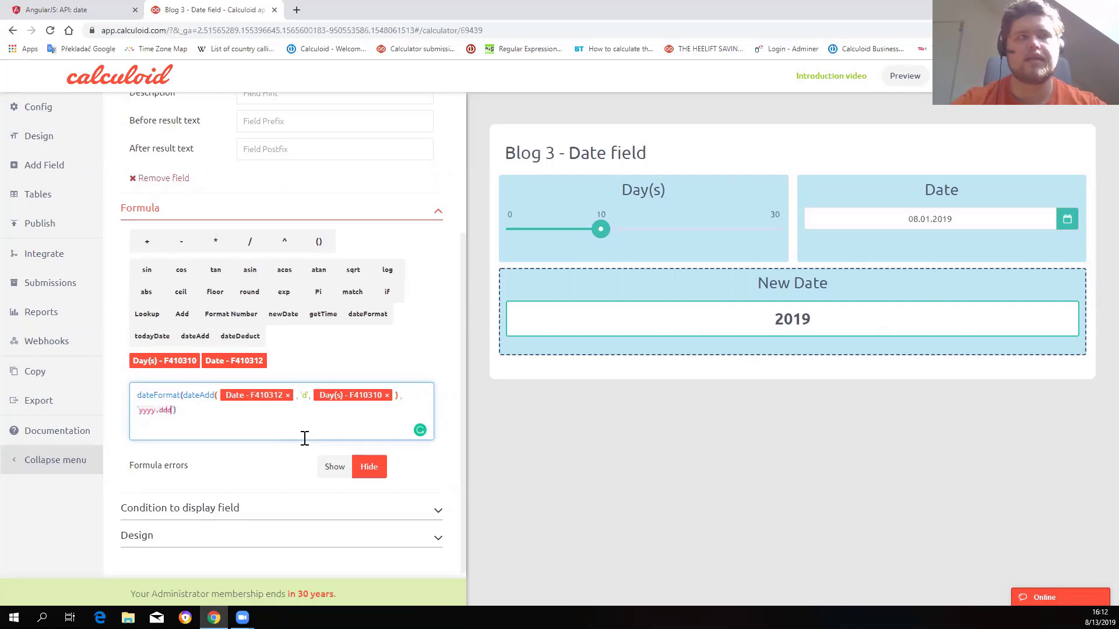
{"action": "type", "text": ".MM"}
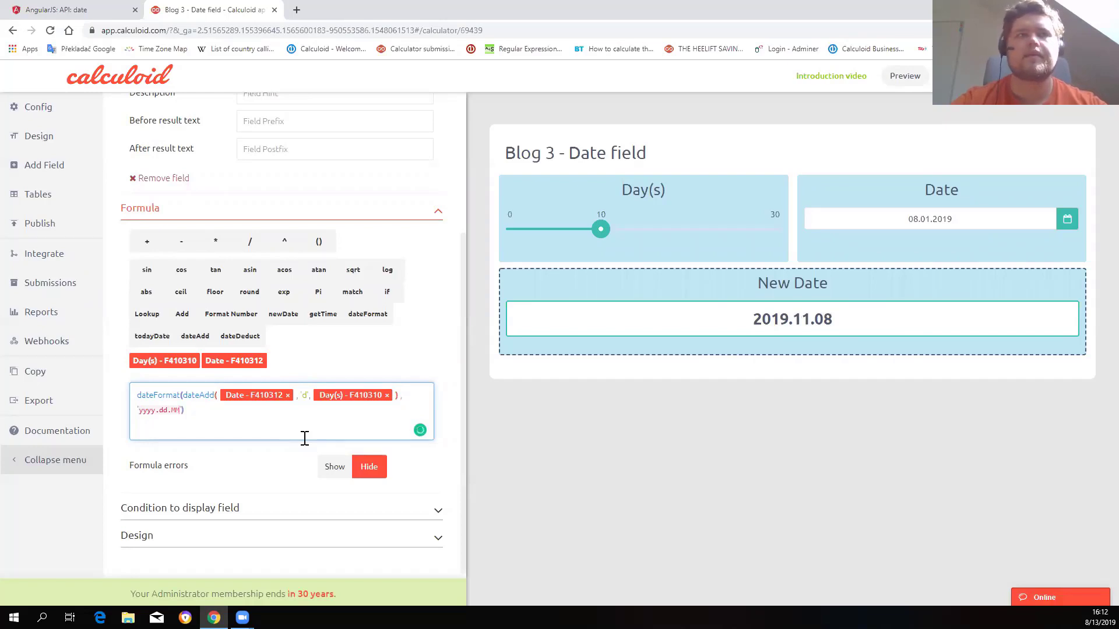
- Clear the custom pattern in the dateFormat formula and enter 'dd.MM.yyyy' as the format argument
{"action": "key", "text": "BackSpace"}
{"action": "key", "text": "BackSpace"}
{"action": "key", "text": "BackSpace"}
{"action": "key", "text": "BackSpace"}
{"action": "key", "text": "BackSpace"}
{"action": "key", "text": "BackSpace"}
{"action": "key", "text": "BackSpace"}
{"action": "key", "text": "BackSpace"}
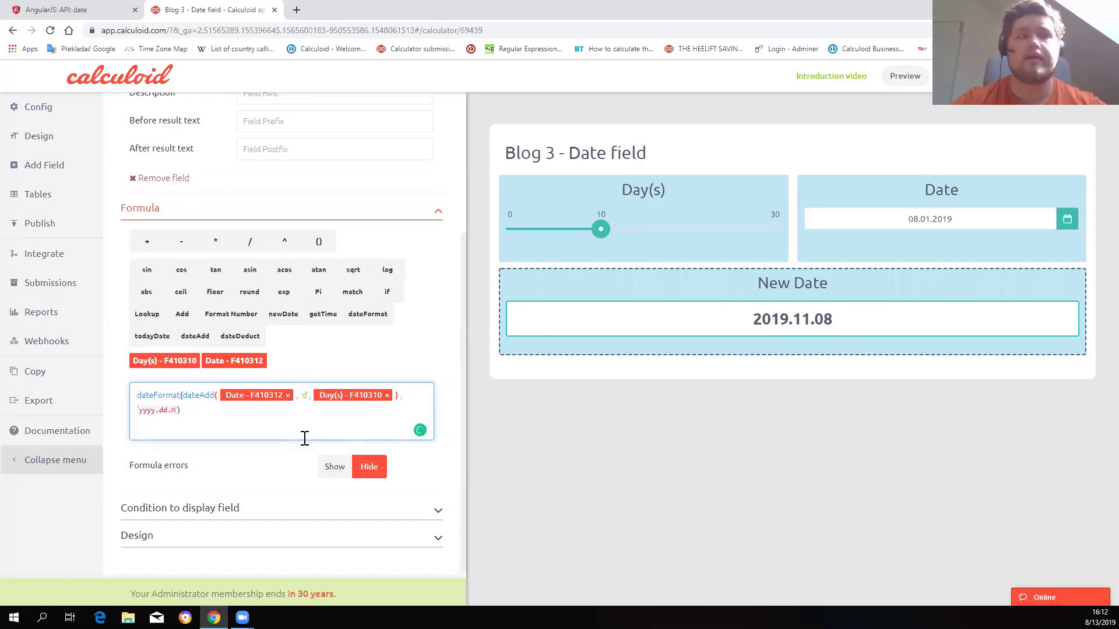
{"action": "key", "text": "BackSpace"}
{"action": "key", "text": "BackSpace"}
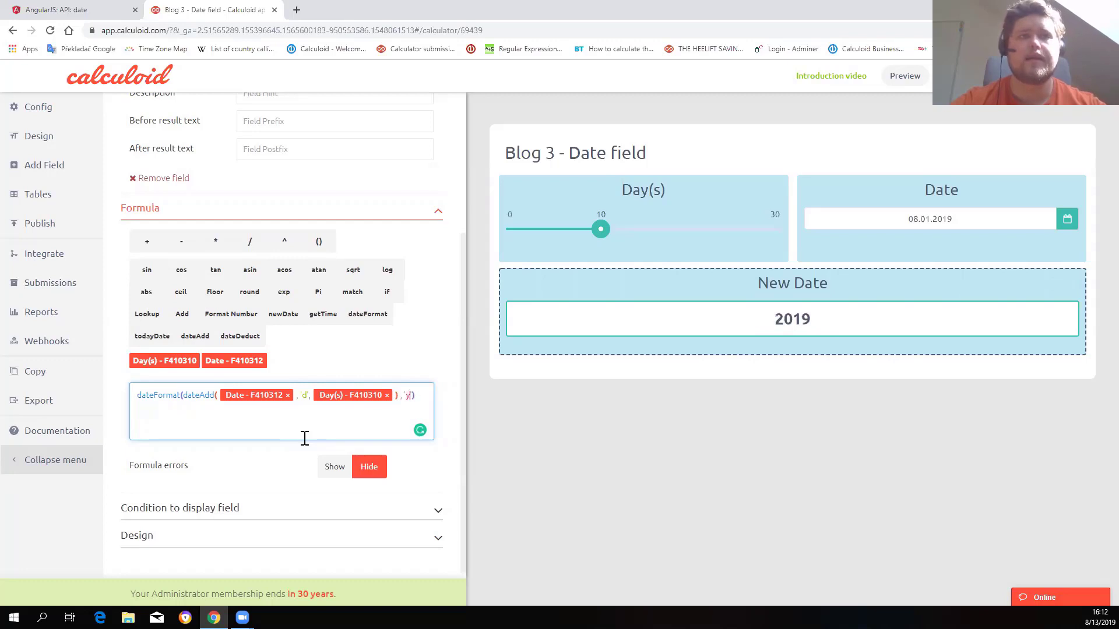
{"action": "type", "text": "dd.MM"}
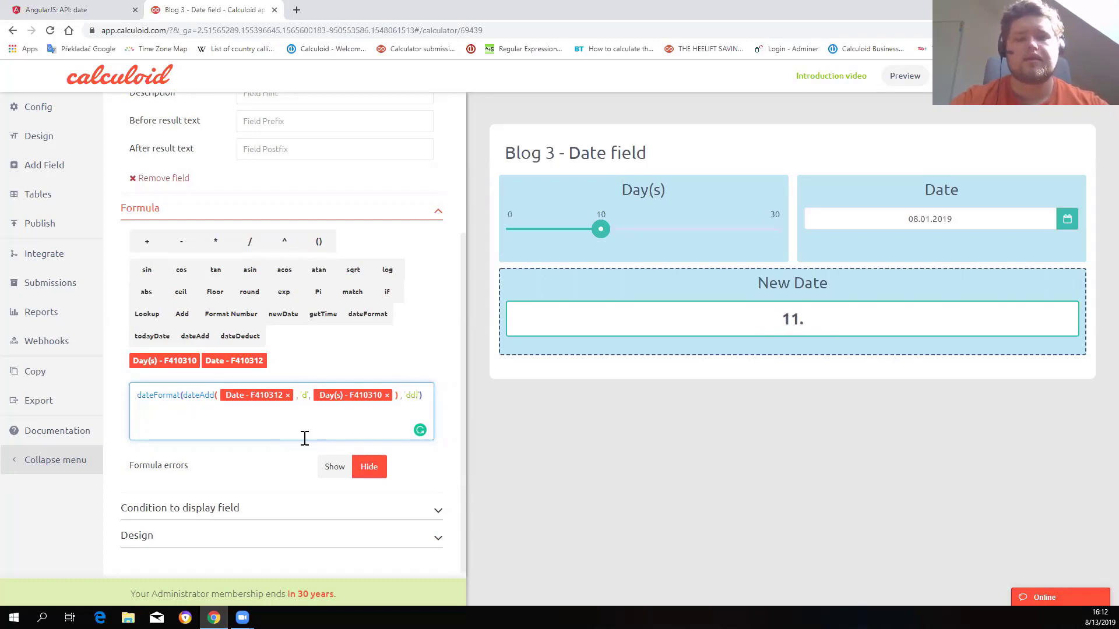
{"action": "type", "text": ".yyyy"}
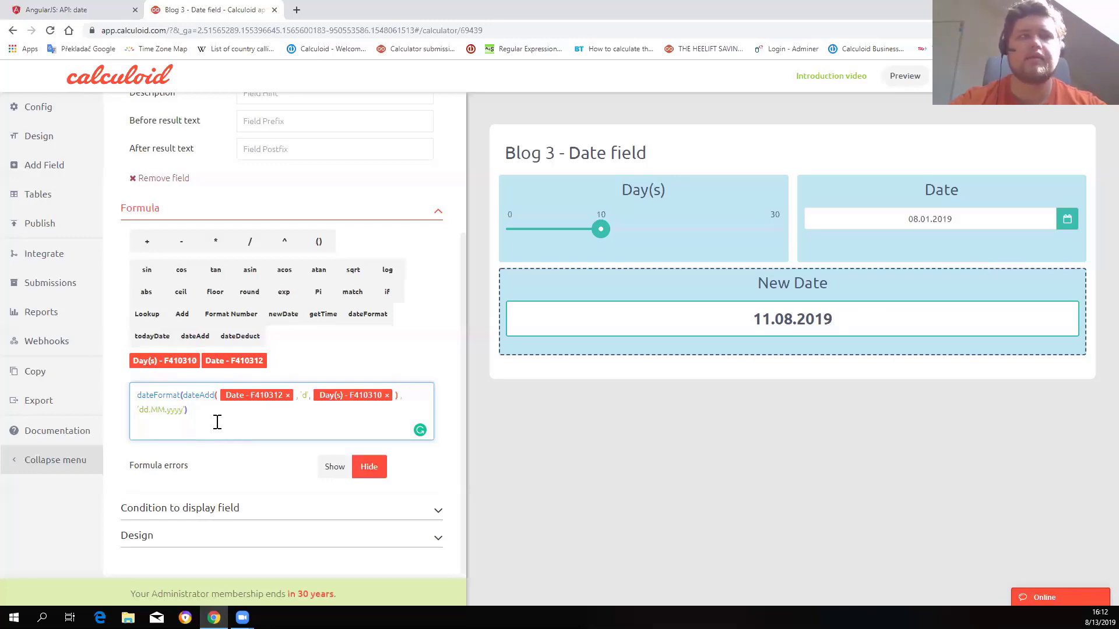
- Change the dateAdd function inside the dateFormat formula to dateDeduct, keeping its arguments
{"action": "key", "text": "BackSpace"}
{"action": "key", "text": "BackSpace"}
{"action": "key", "text": "BackSpace"}
{"action": "type", "text": "Deduct"}
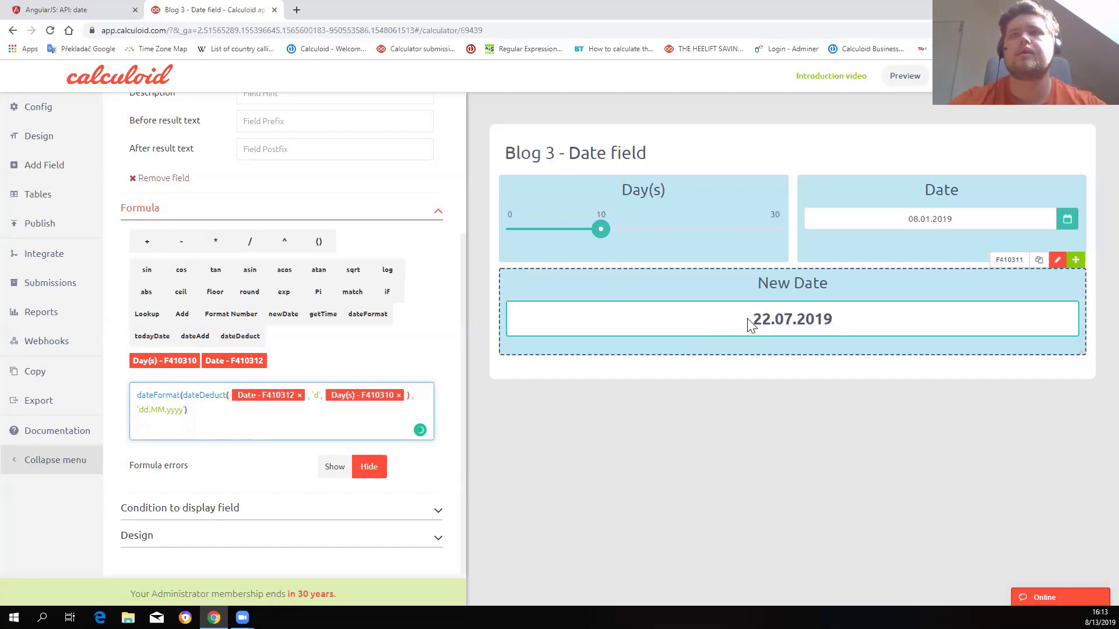
- Test the deduction in the preview by moving the Day(s) slider to 13, 19 and 23, ending at 16
{"action": "left_click_drag", "start_coordinate": [601, 229], "coordinate": [621, 232]}
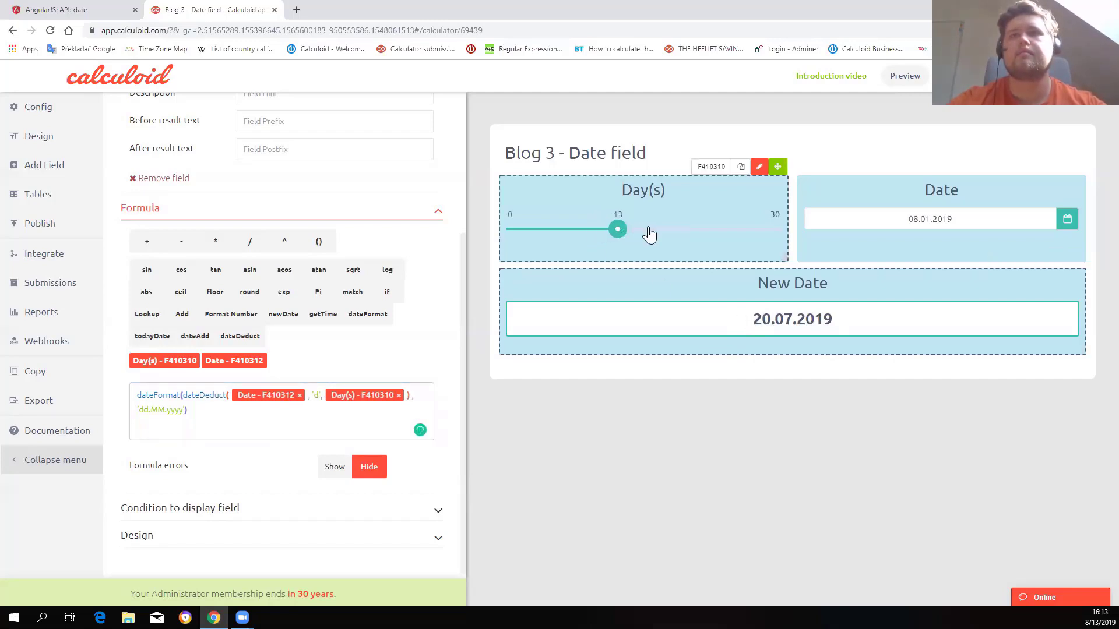
{"action": "left_click", "coordinate": [650, 233]}
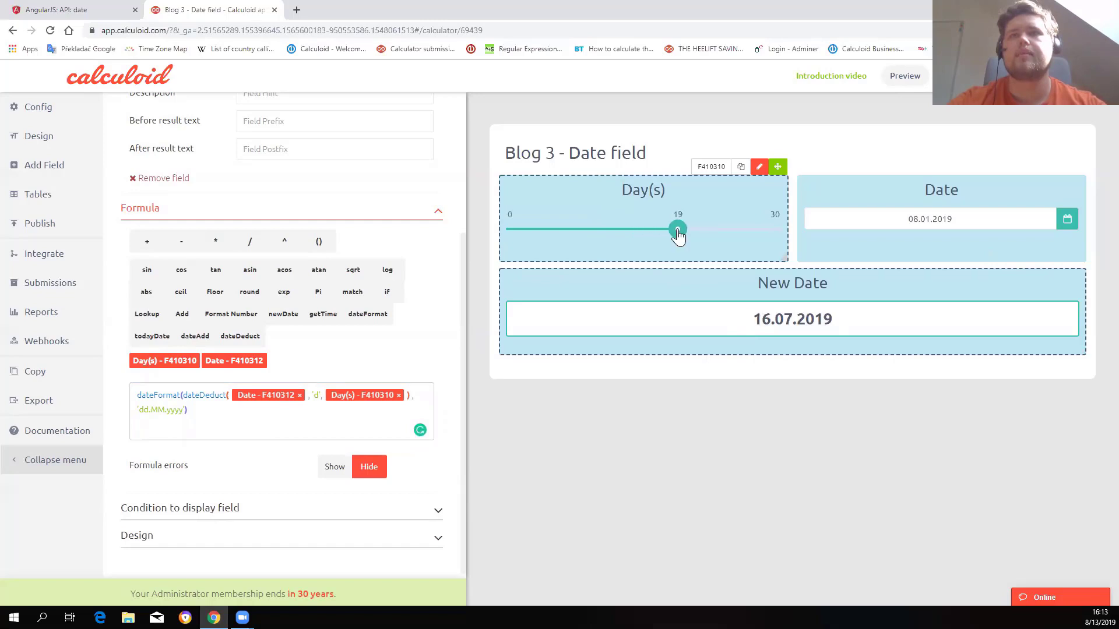
{"action": "left_click_drag", "start_coordinate": [680, 235], "coordinate": [712, 233]}
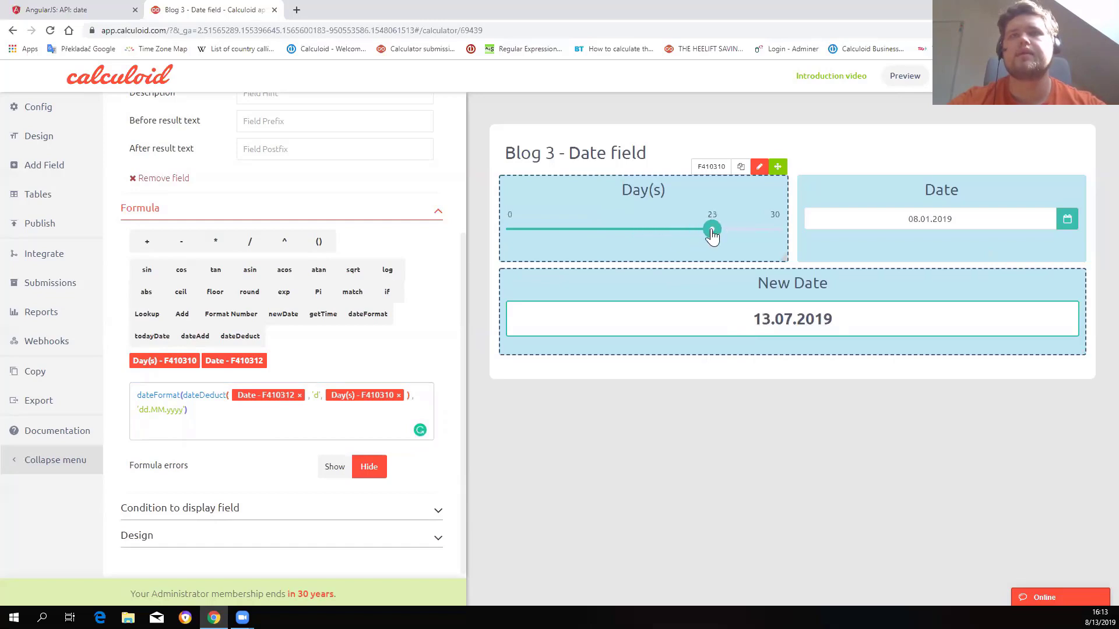
{"action": "left_click", "coordinate": [659, 234]}
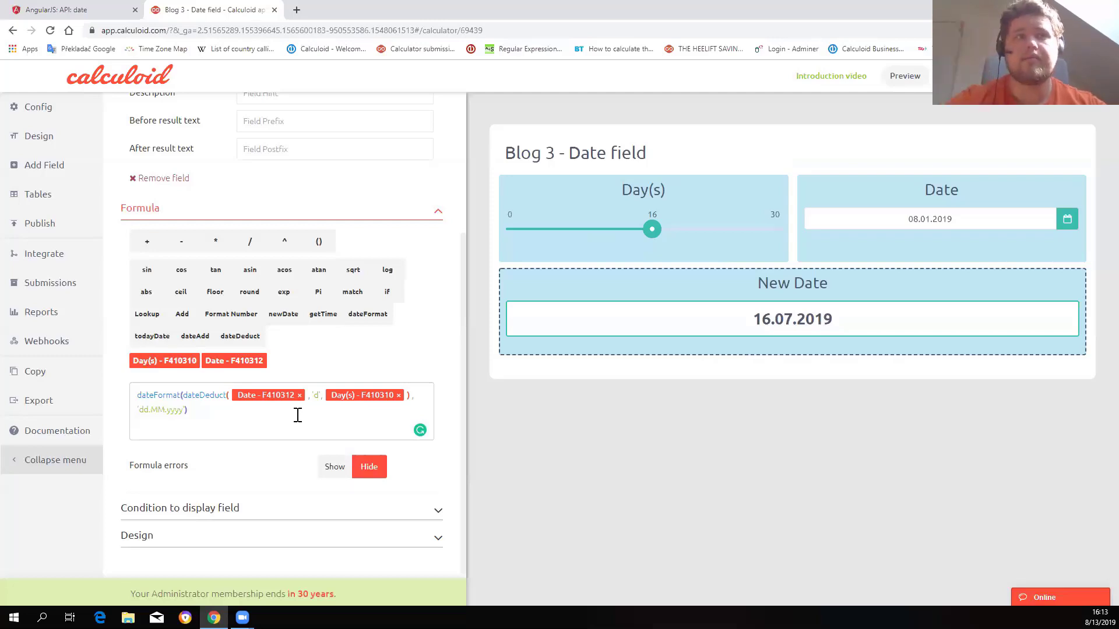
- Try the fixed value 10 in place of the Day(s) reference in dateDeduct, and put the Day(s) reference back
{"action": "left_click", "coordinate": [399, 396]}
{"action": "type", "text": "10"}
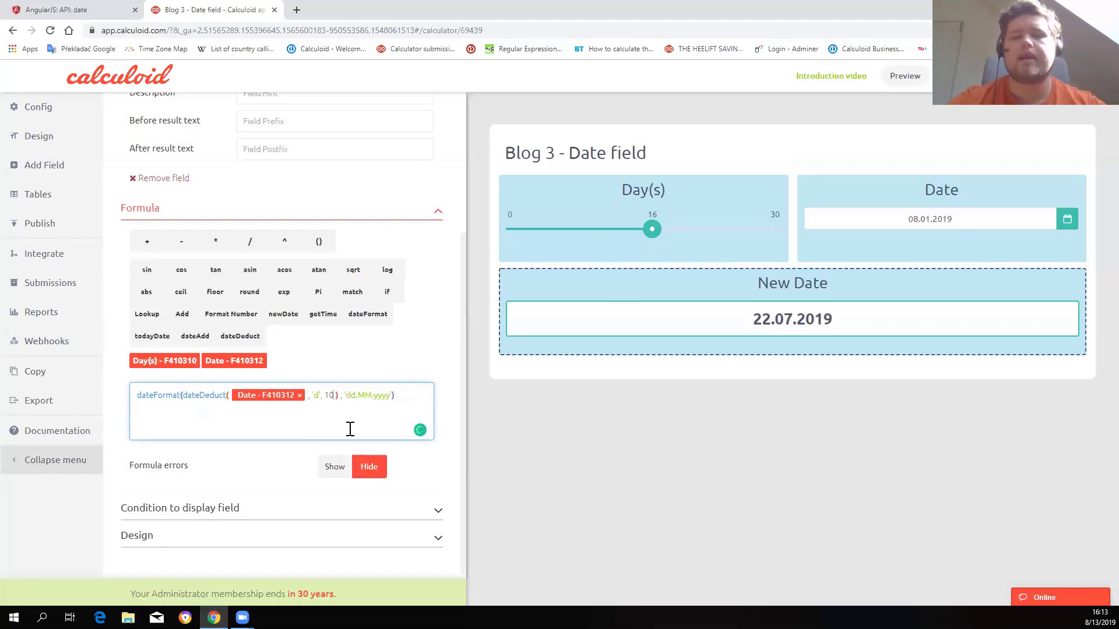
{"action": "key", "text": "BackSpace"}
{"action": "key", "text": "BackSpace"}
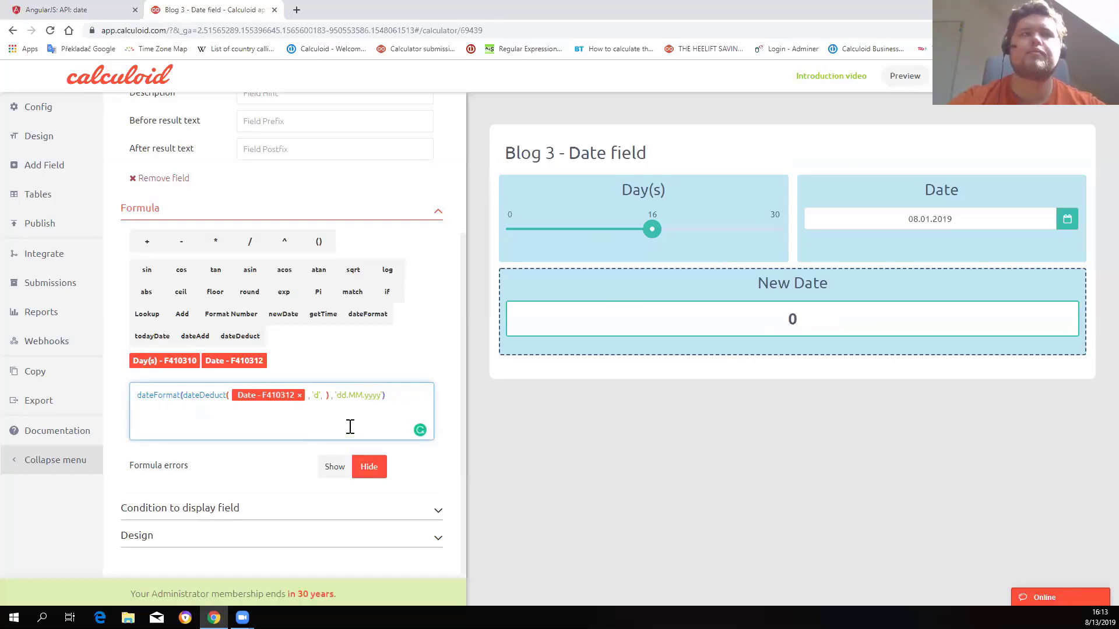
{"action": "left_click", "coordinate": [147, 362]}
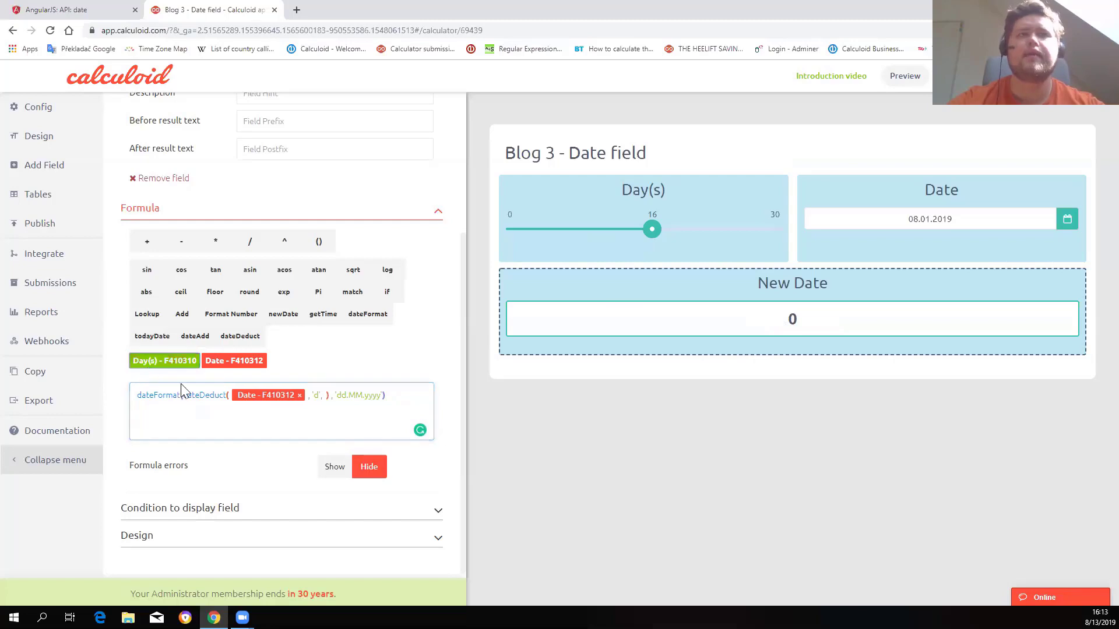